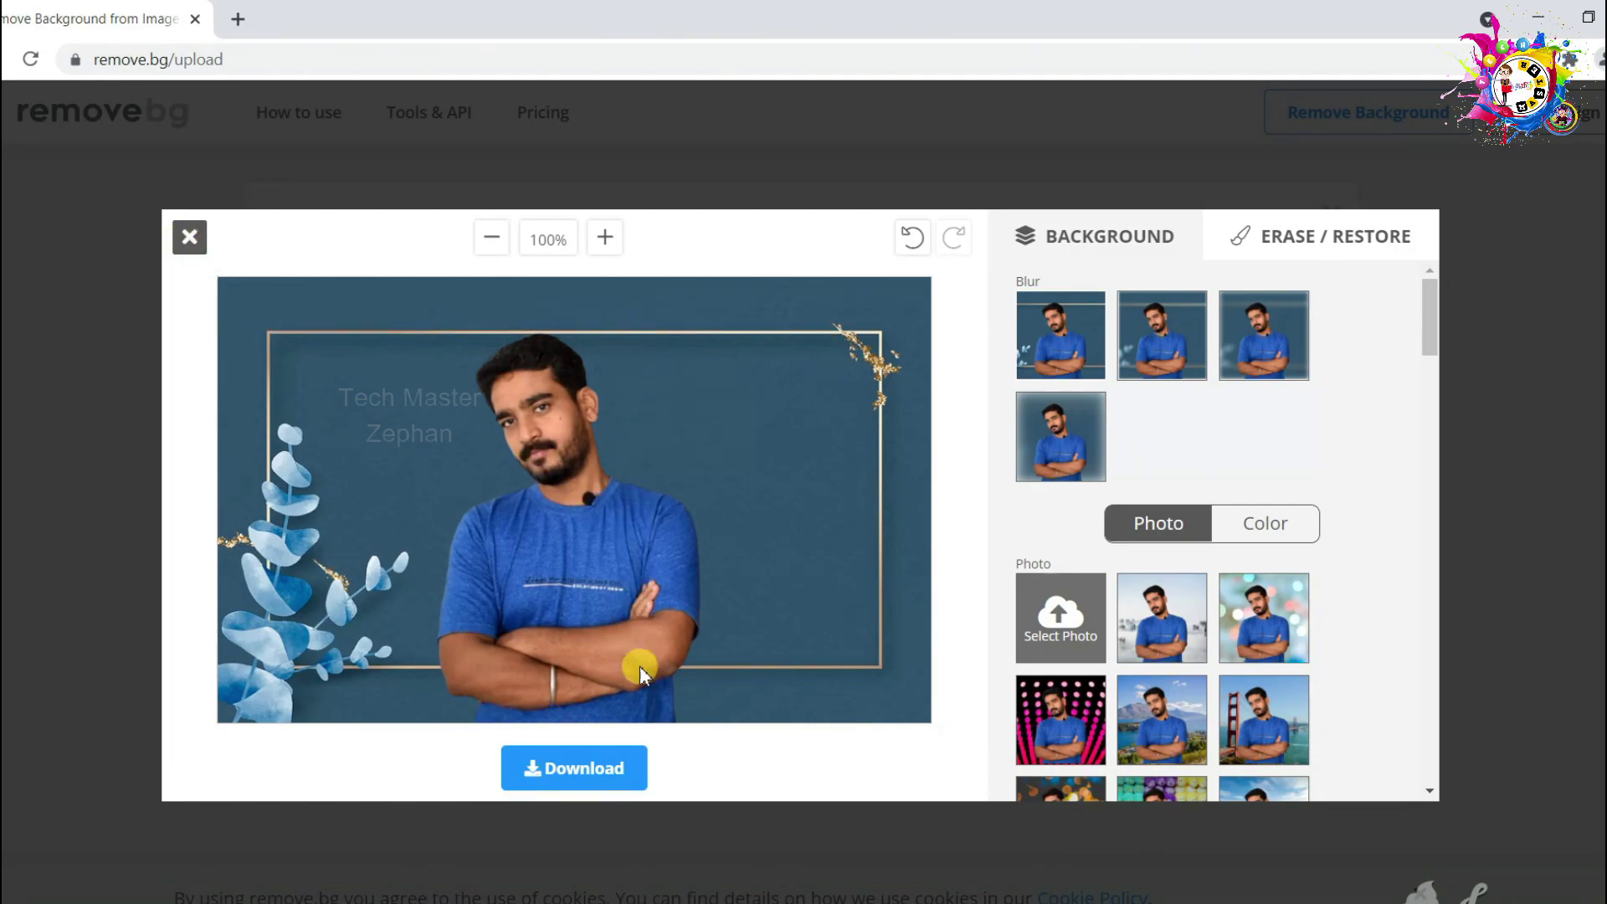
- Download the edited remove.bg image with the blue leaf background
left_click(626, 757)
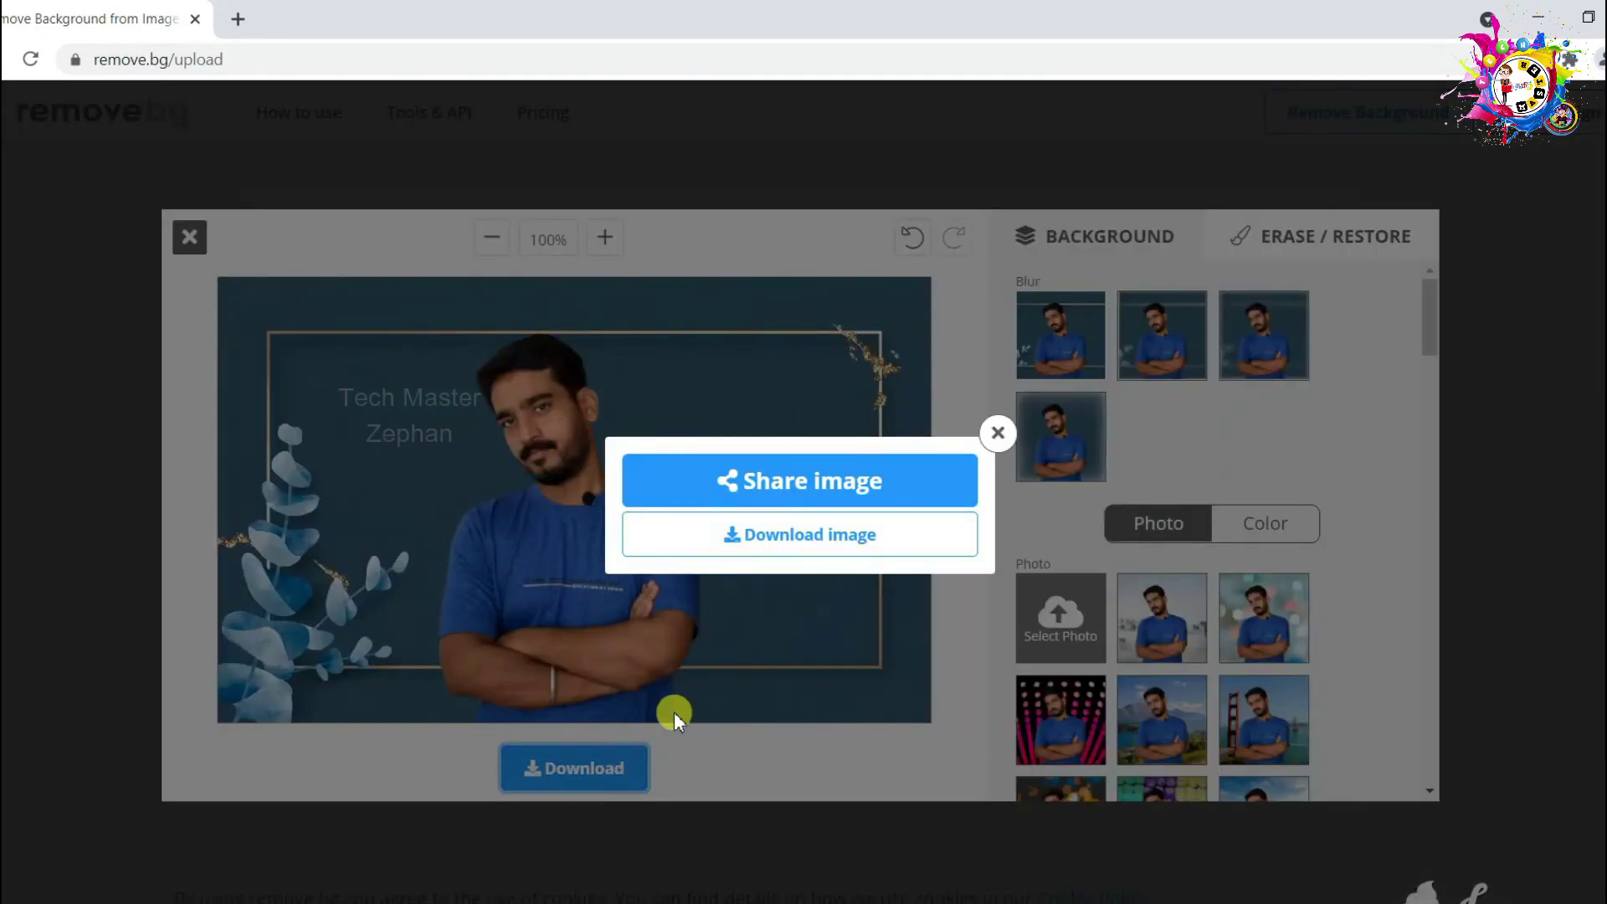
left_click(822, 541)
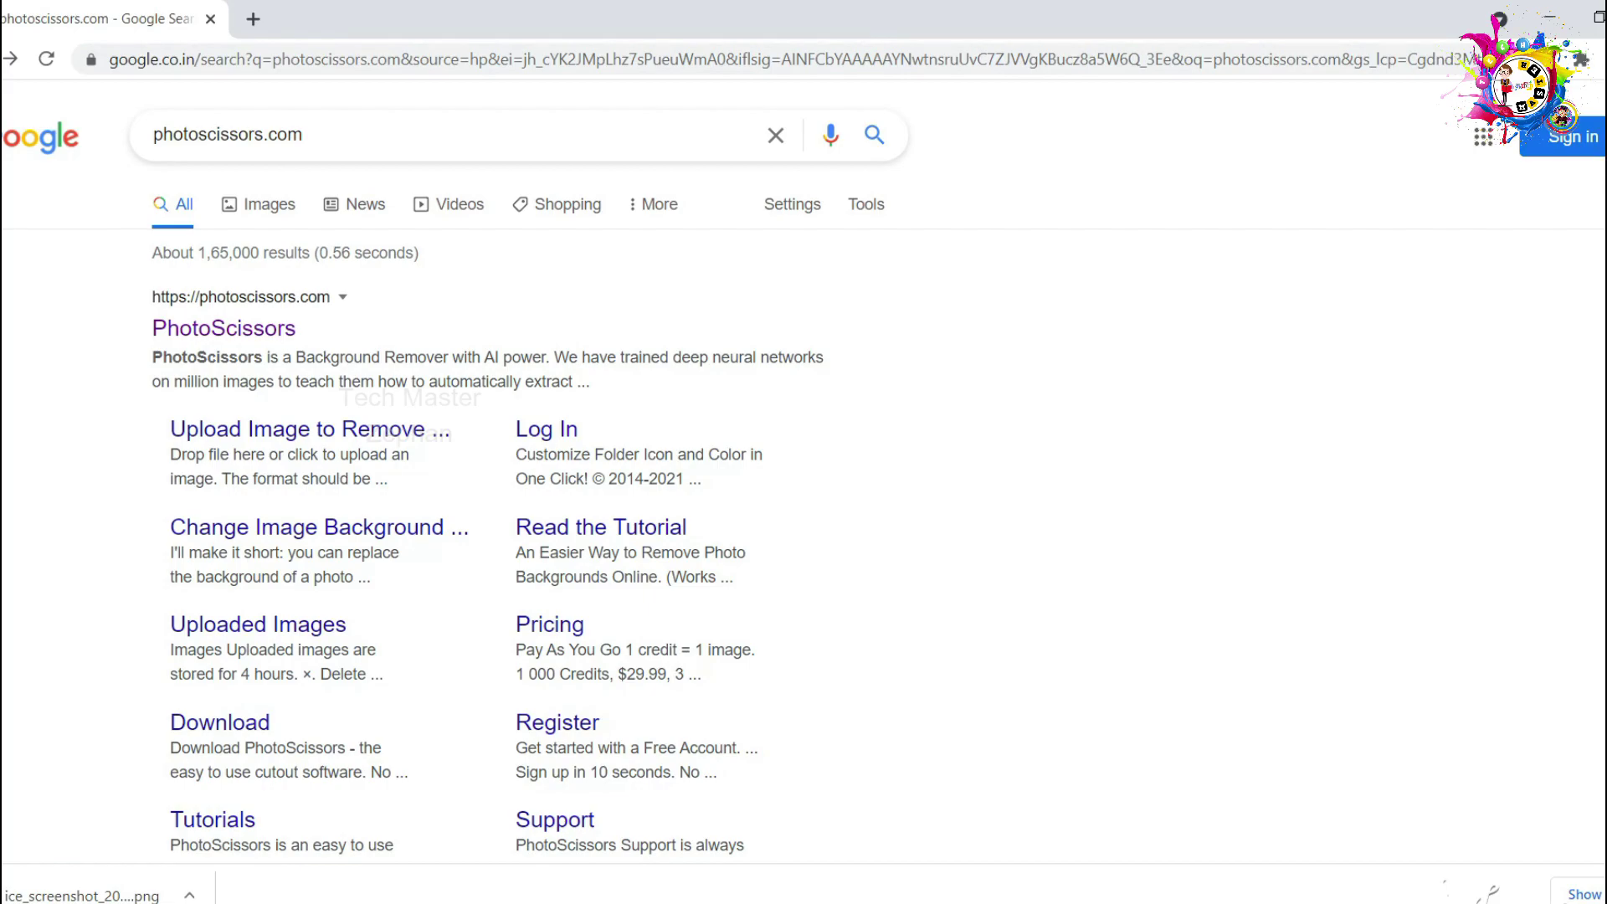
left_click(228, 333)
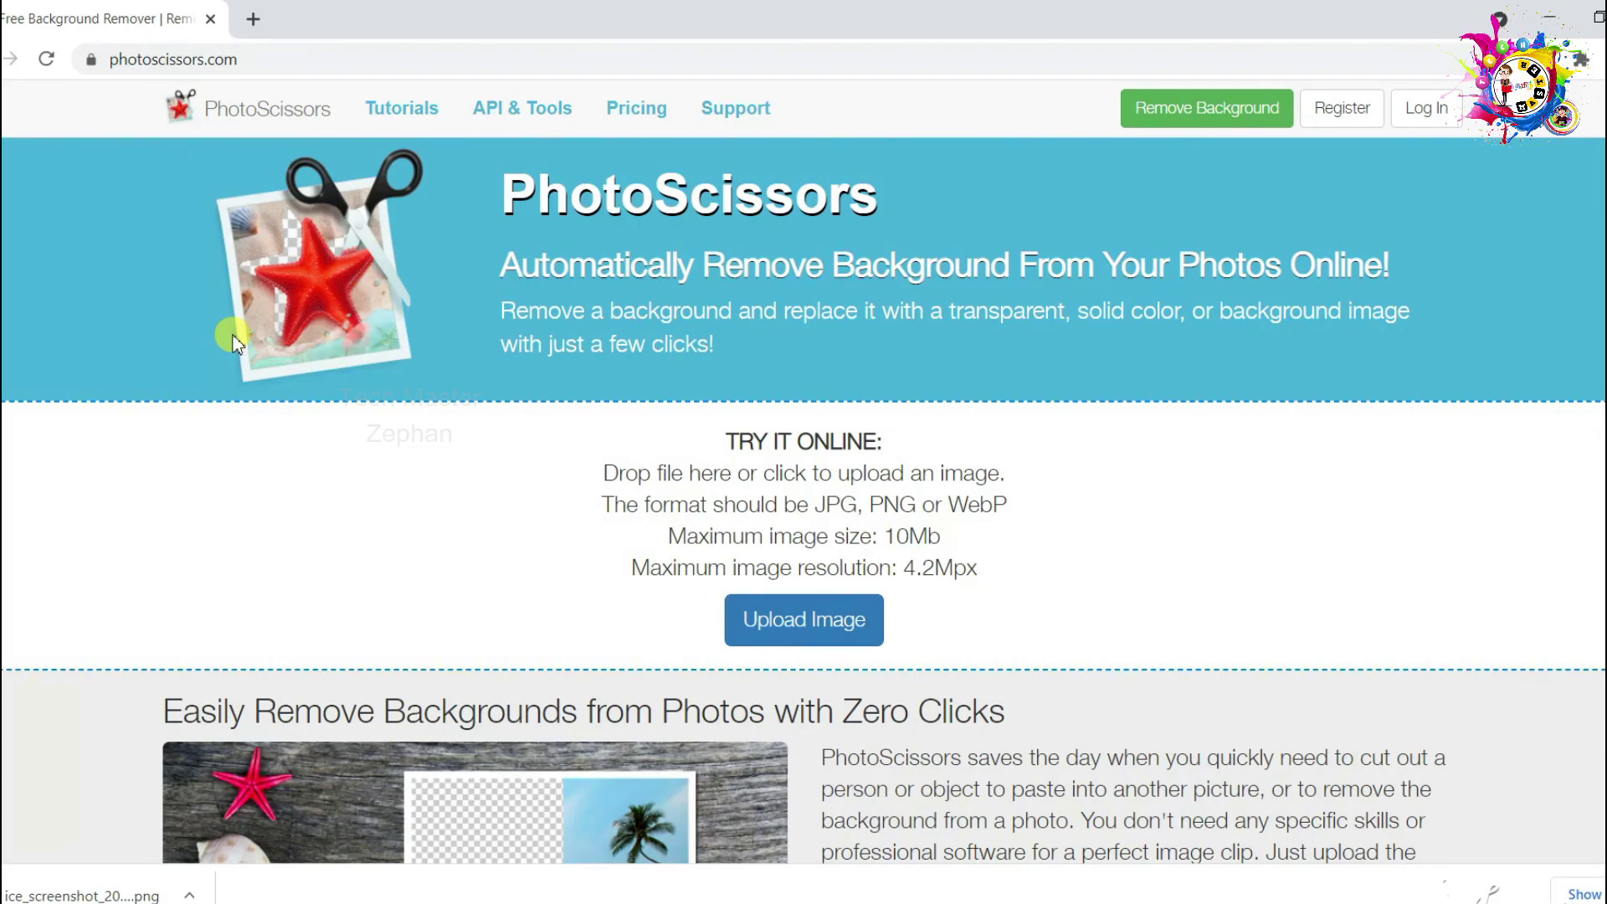
left_click(856, 629)
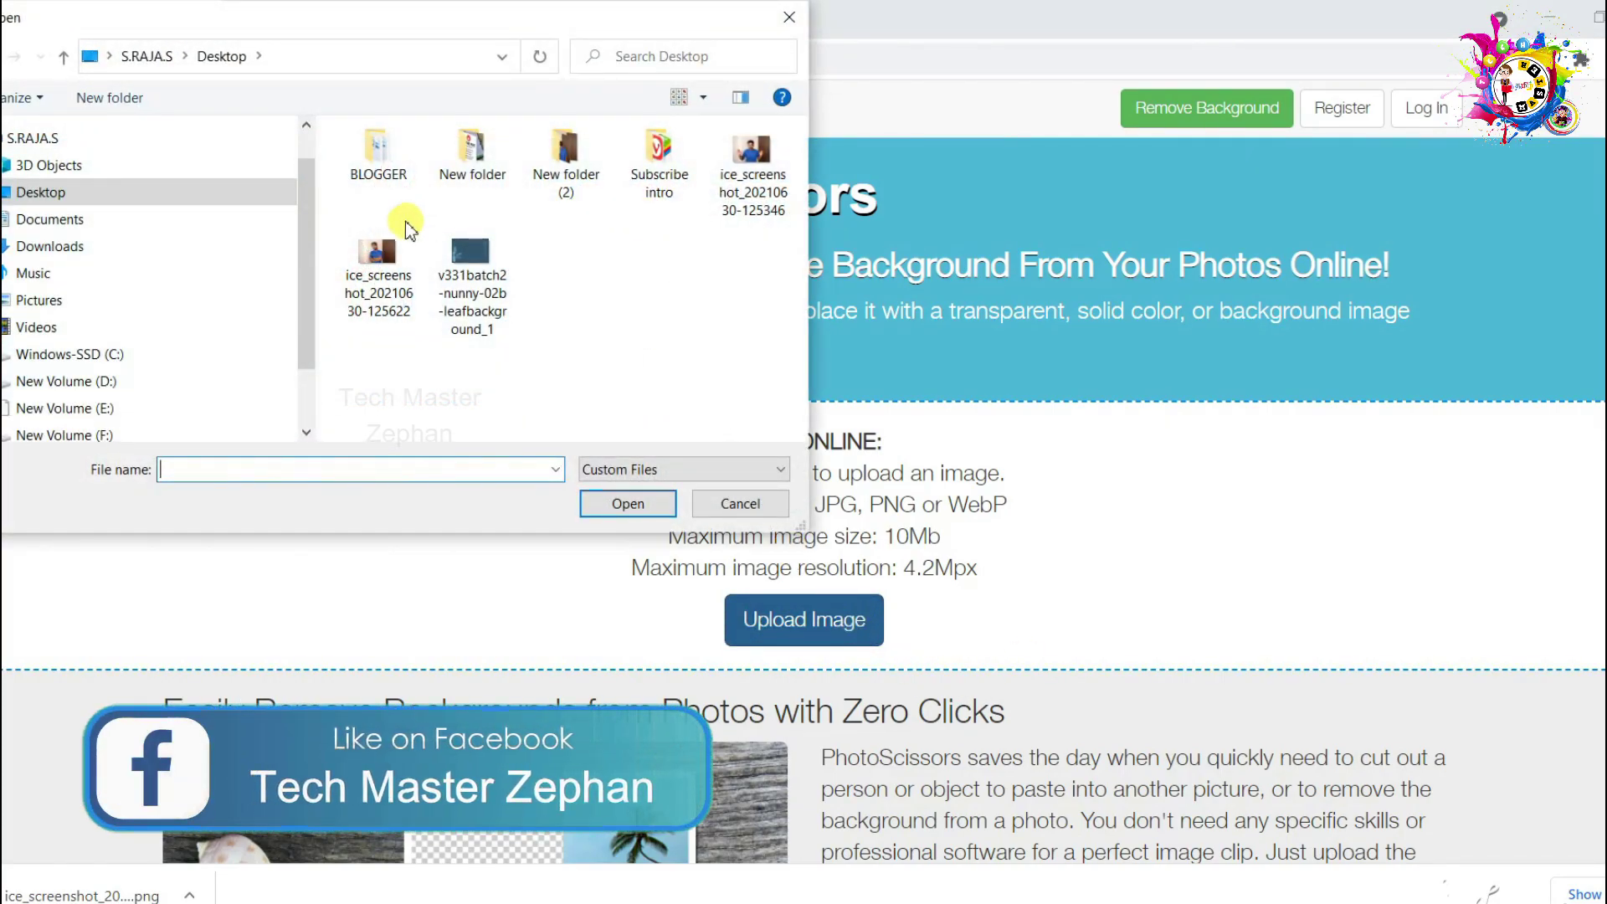
double_click(377, 267)
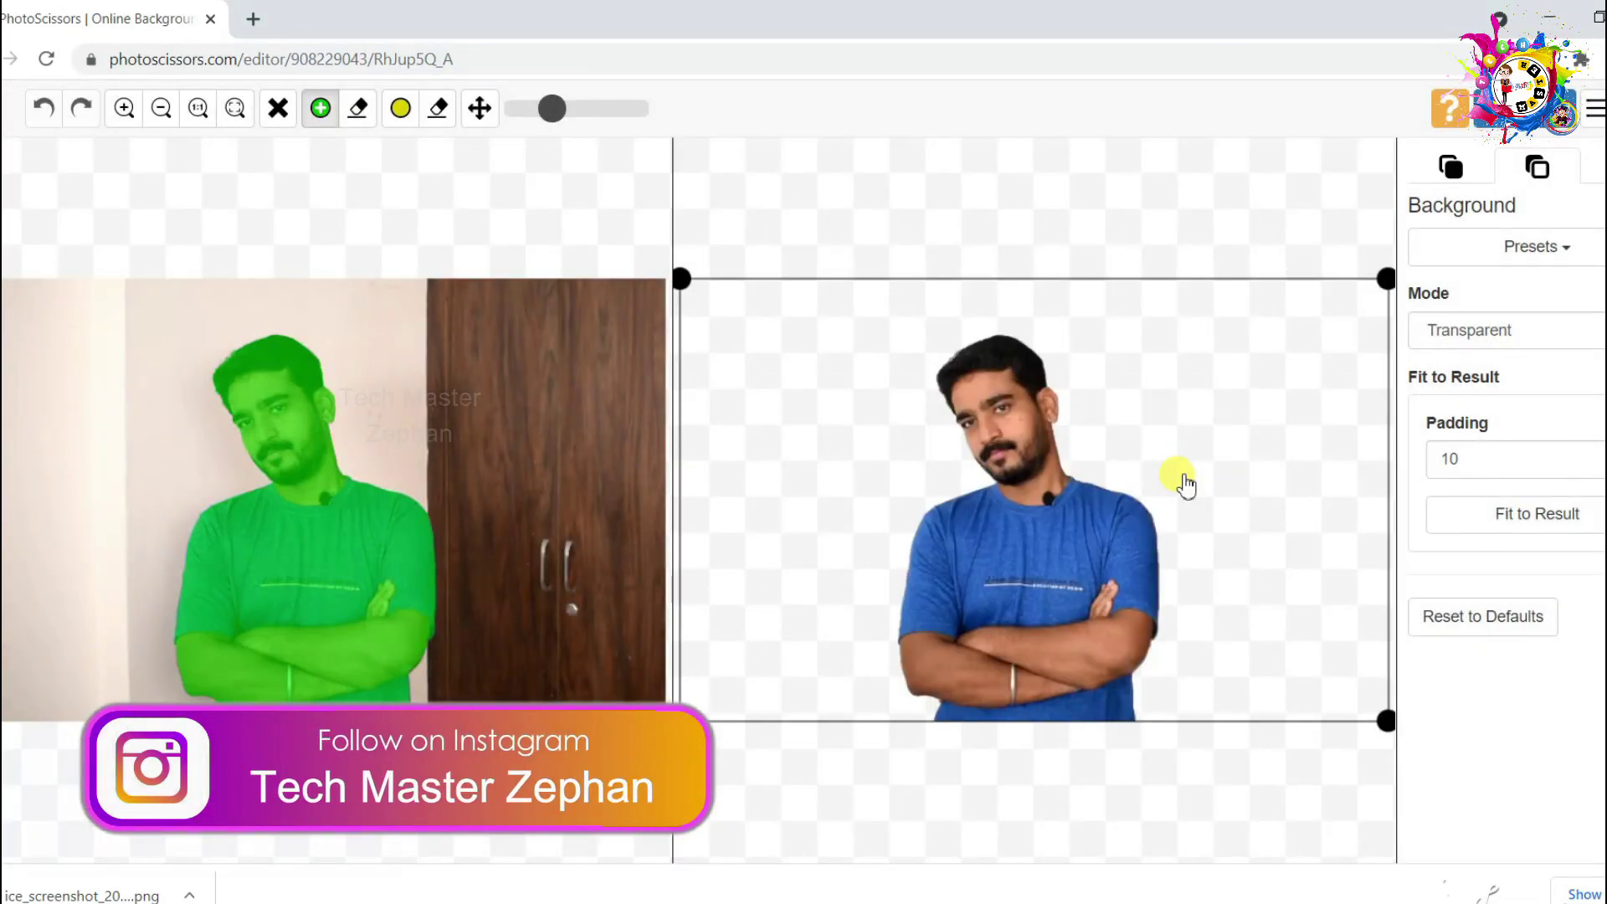
- Try erasing the green foreground marking along the subject's shoulder and upper arm, and undo the stroke
key("e")
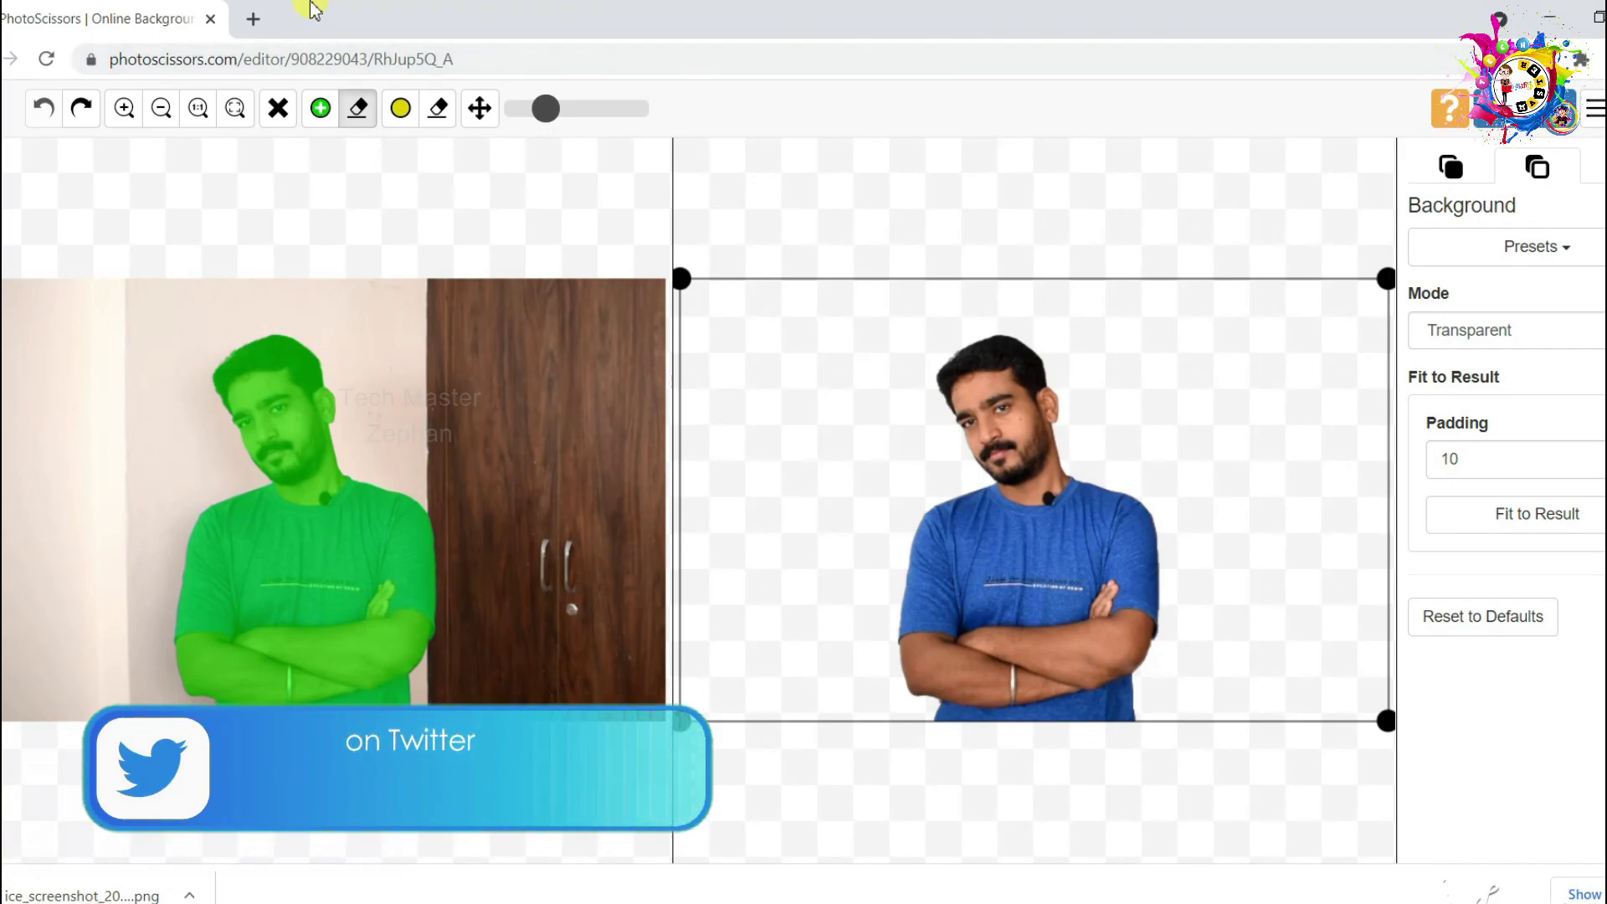
mouse_move(387, 459)
left_mouse_down()
mouse_move(419, 491)
mouse_move(435, 559)
left_mouse_up()
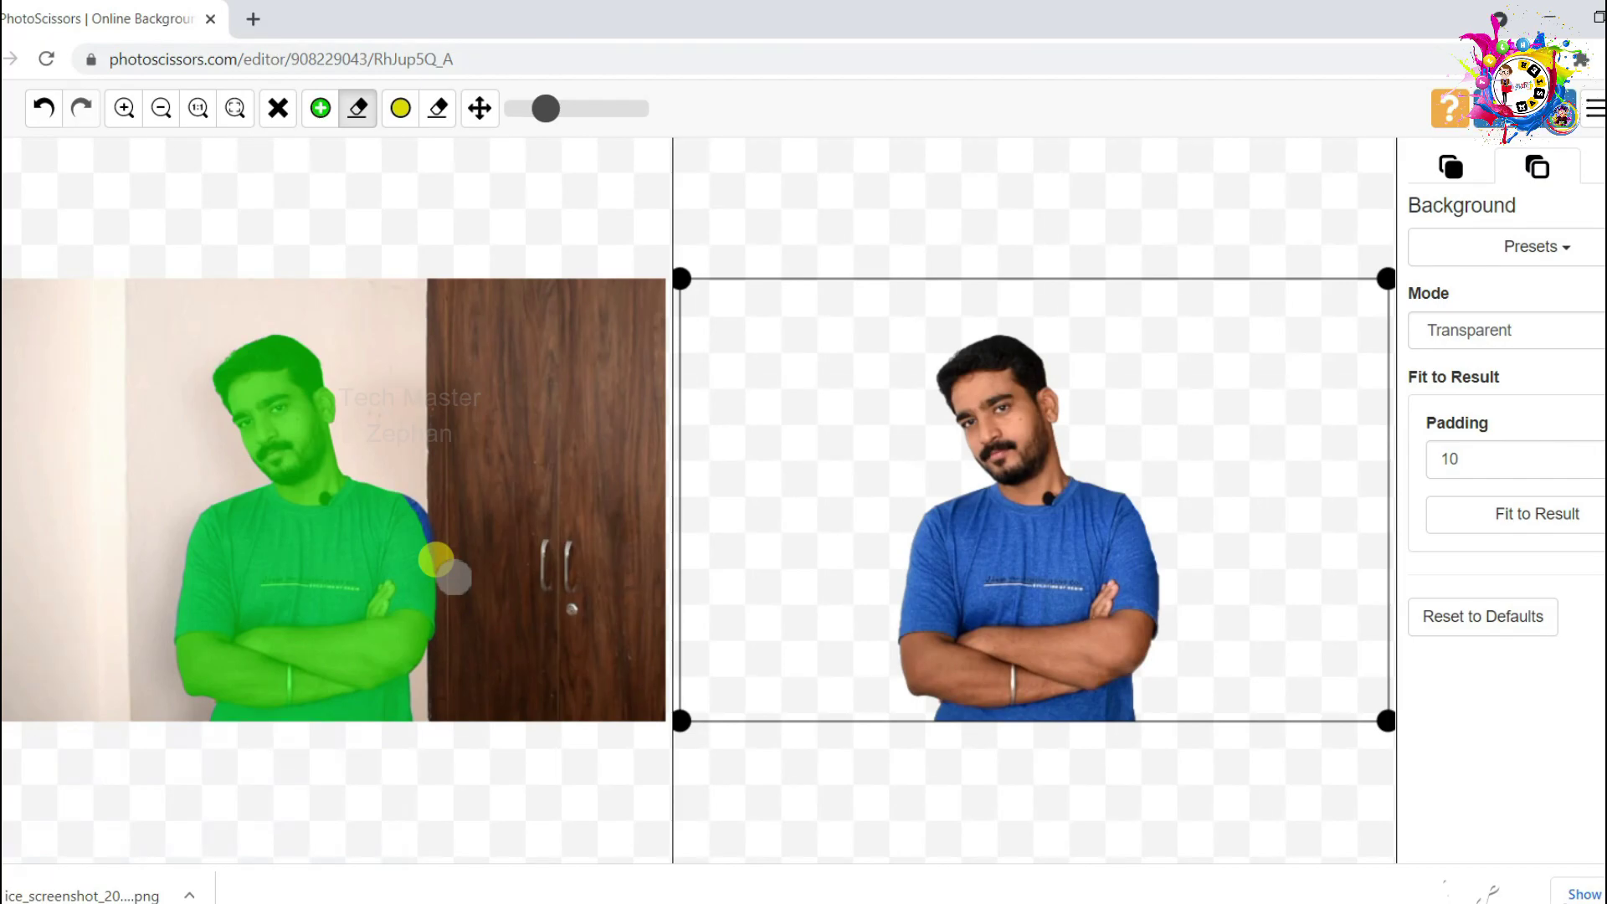
key("ctrl+z")
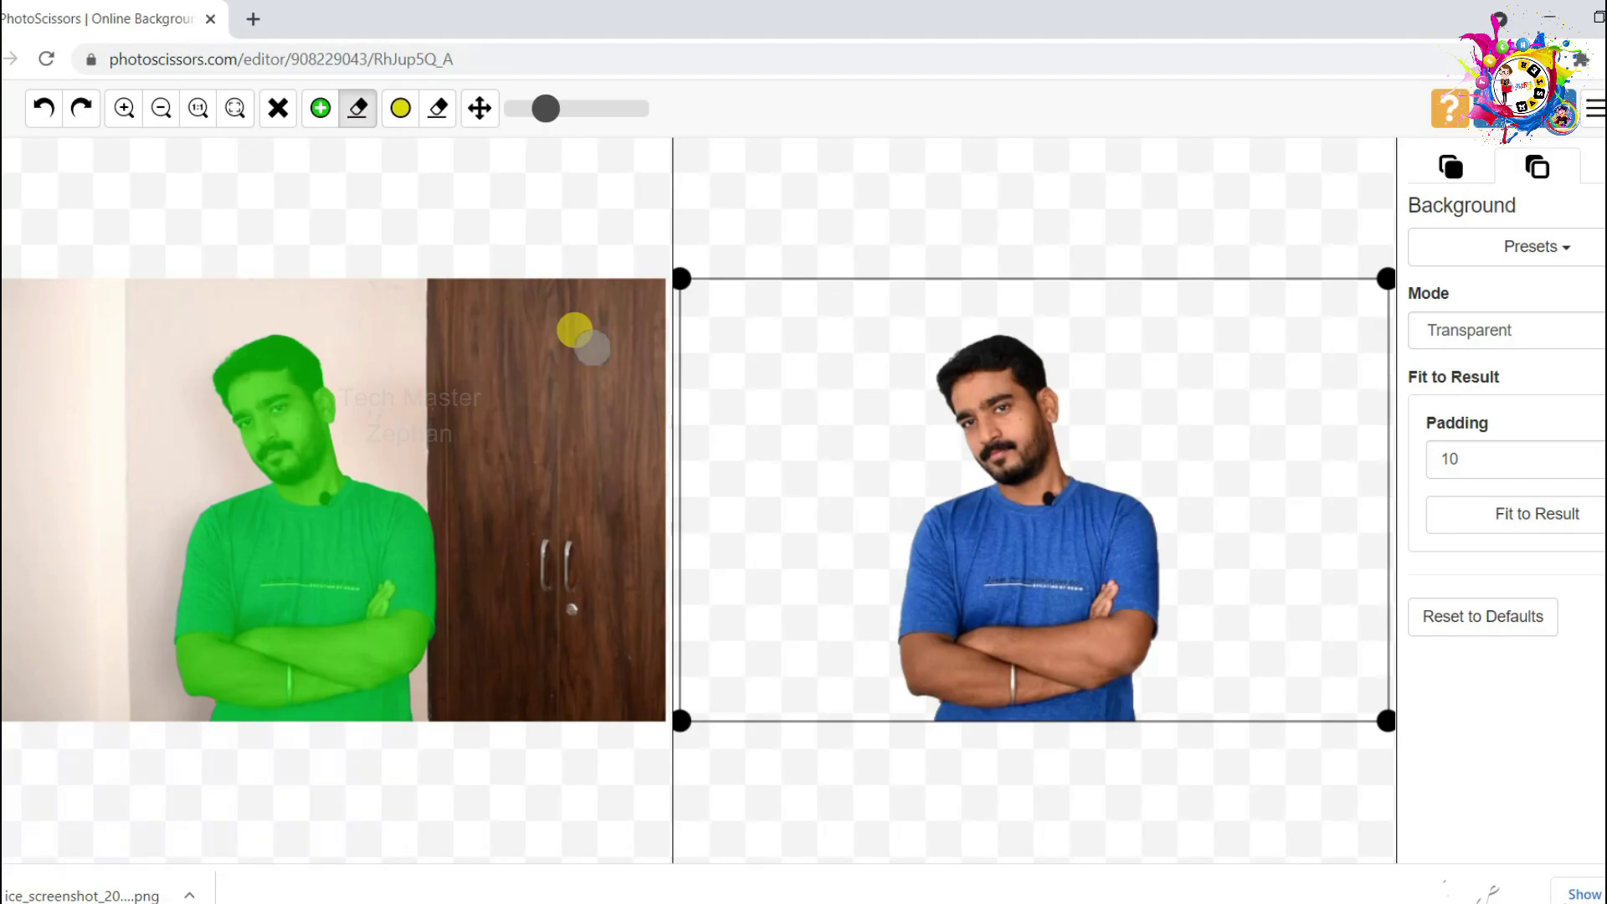
- Try a foreground boundary offset of 4, and increase it to 10
left_click(1216, 542)
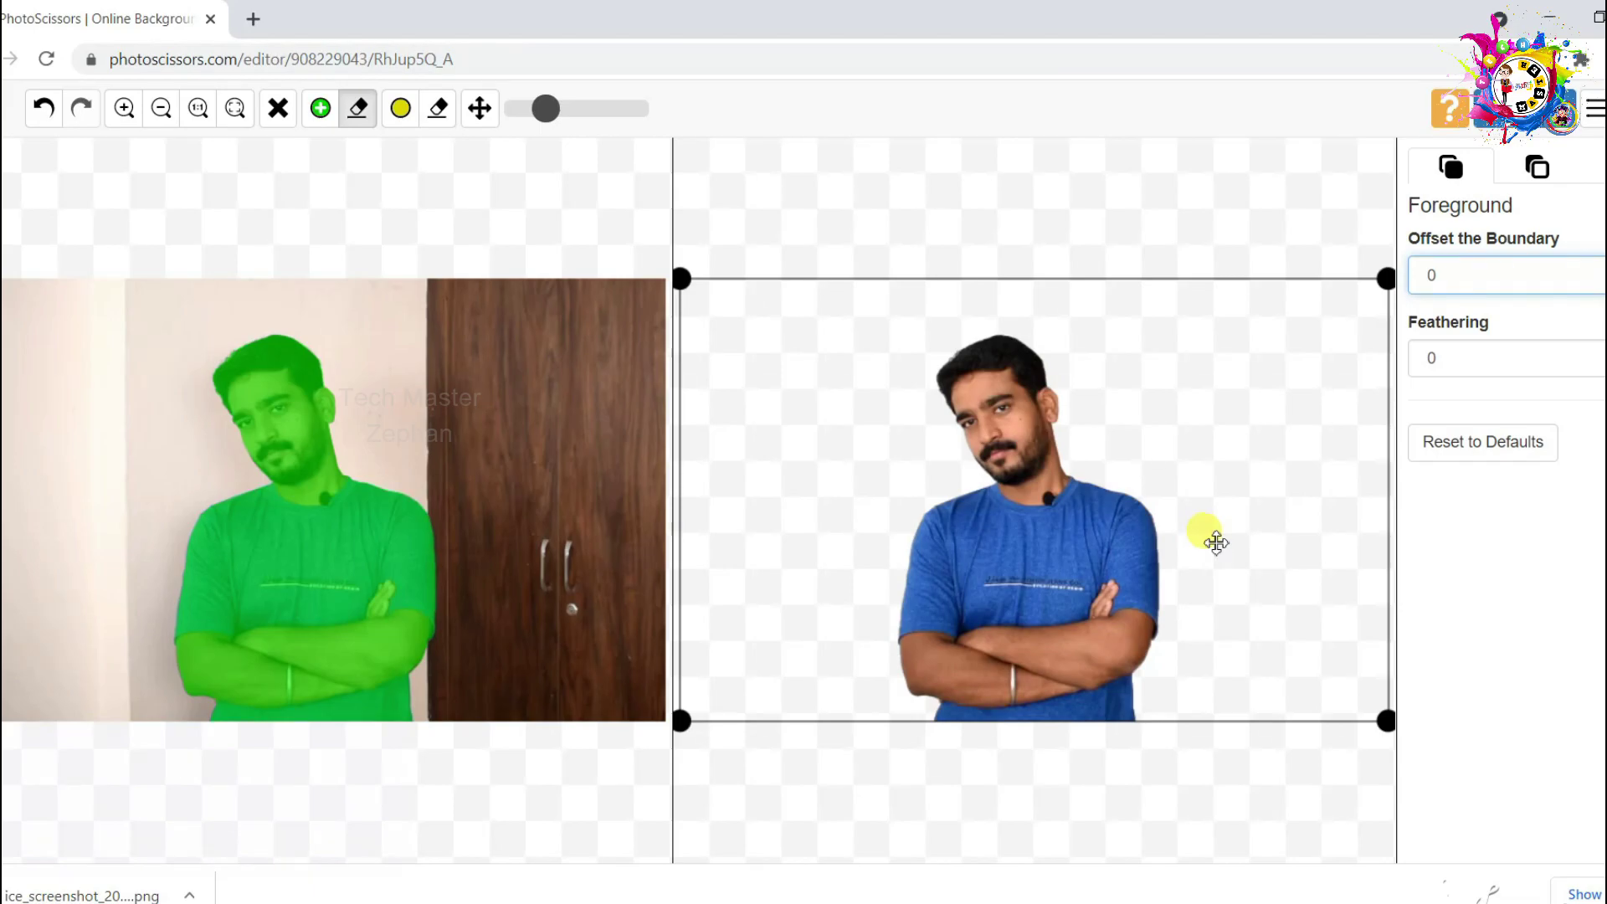
left_click(1532, 273)
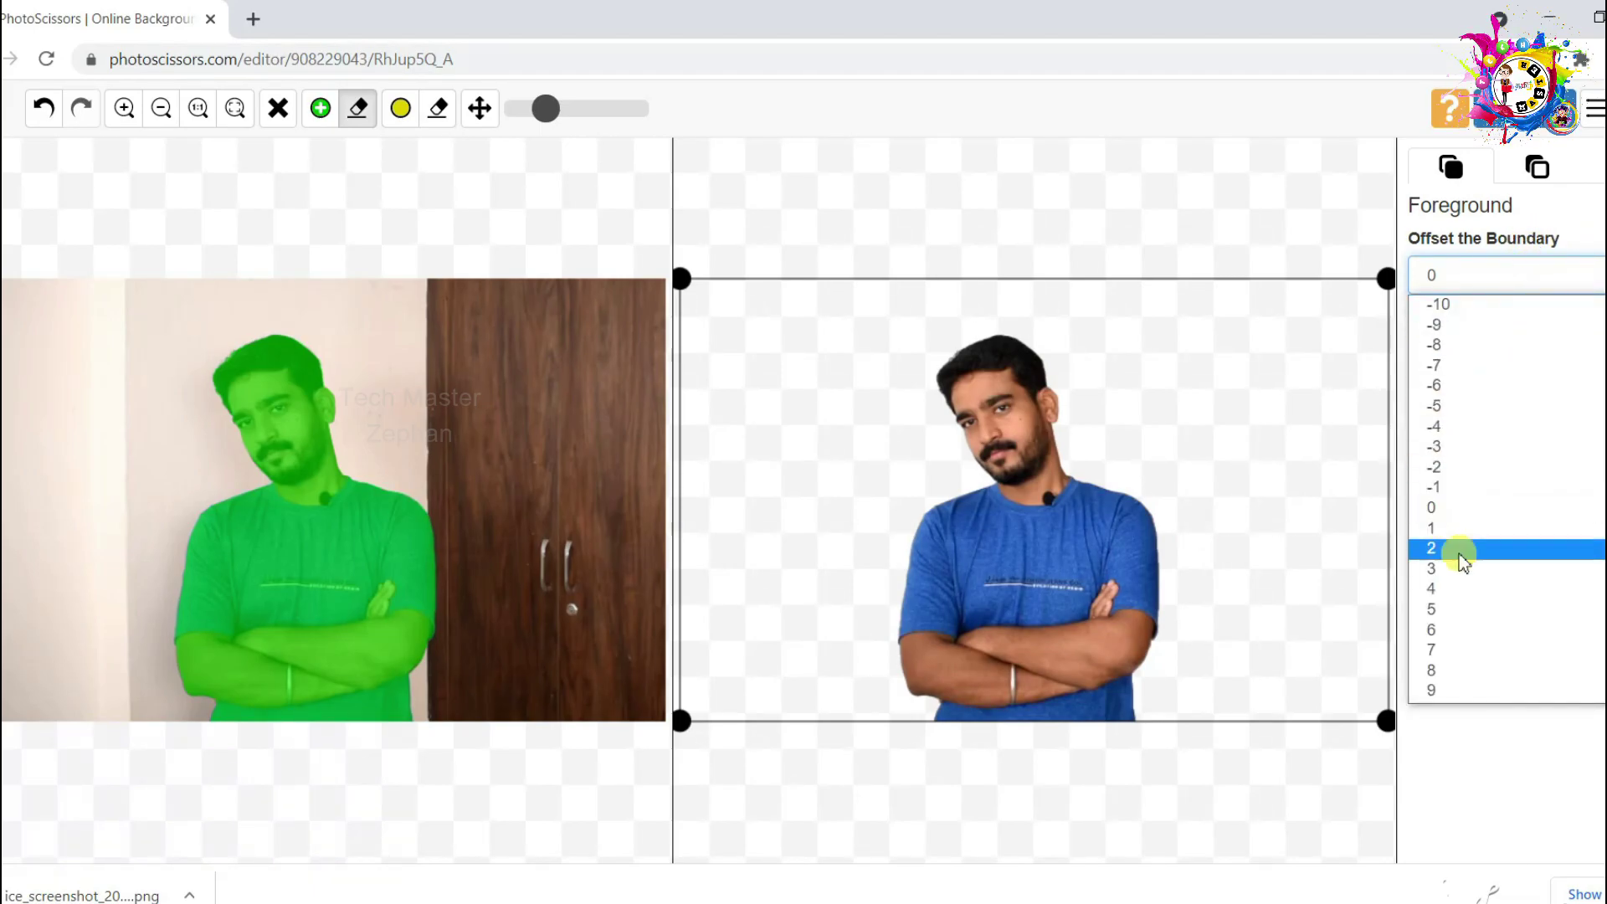
left_click(1458, 593)
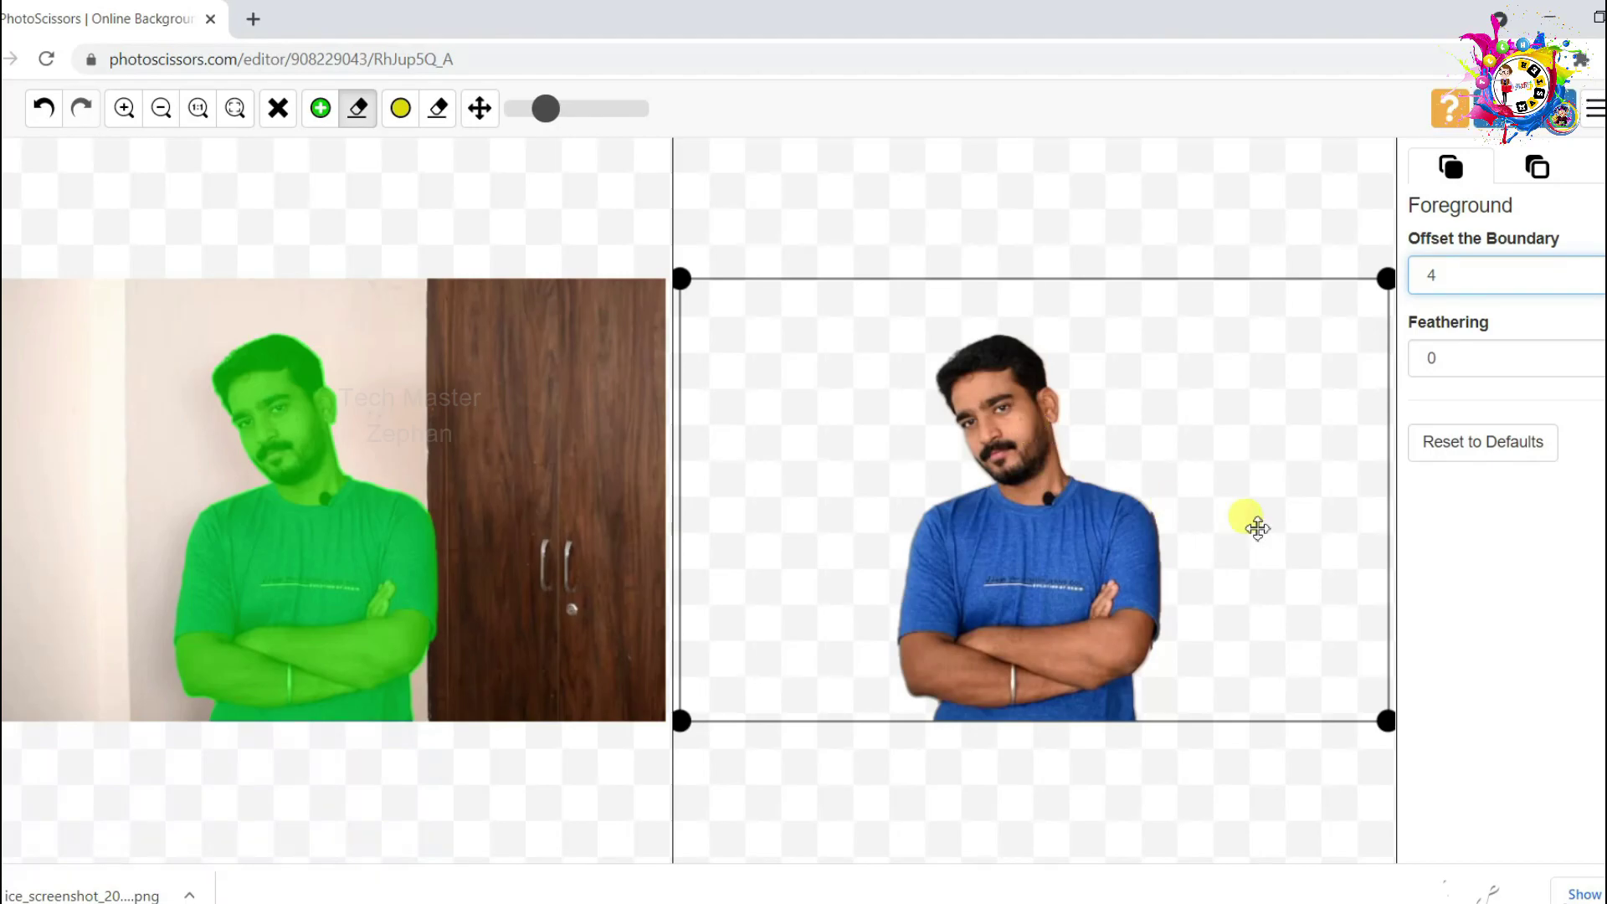
left_click(1497, 281)
scroll(1457, 670, "down", 1)
left_click(1461, 699)
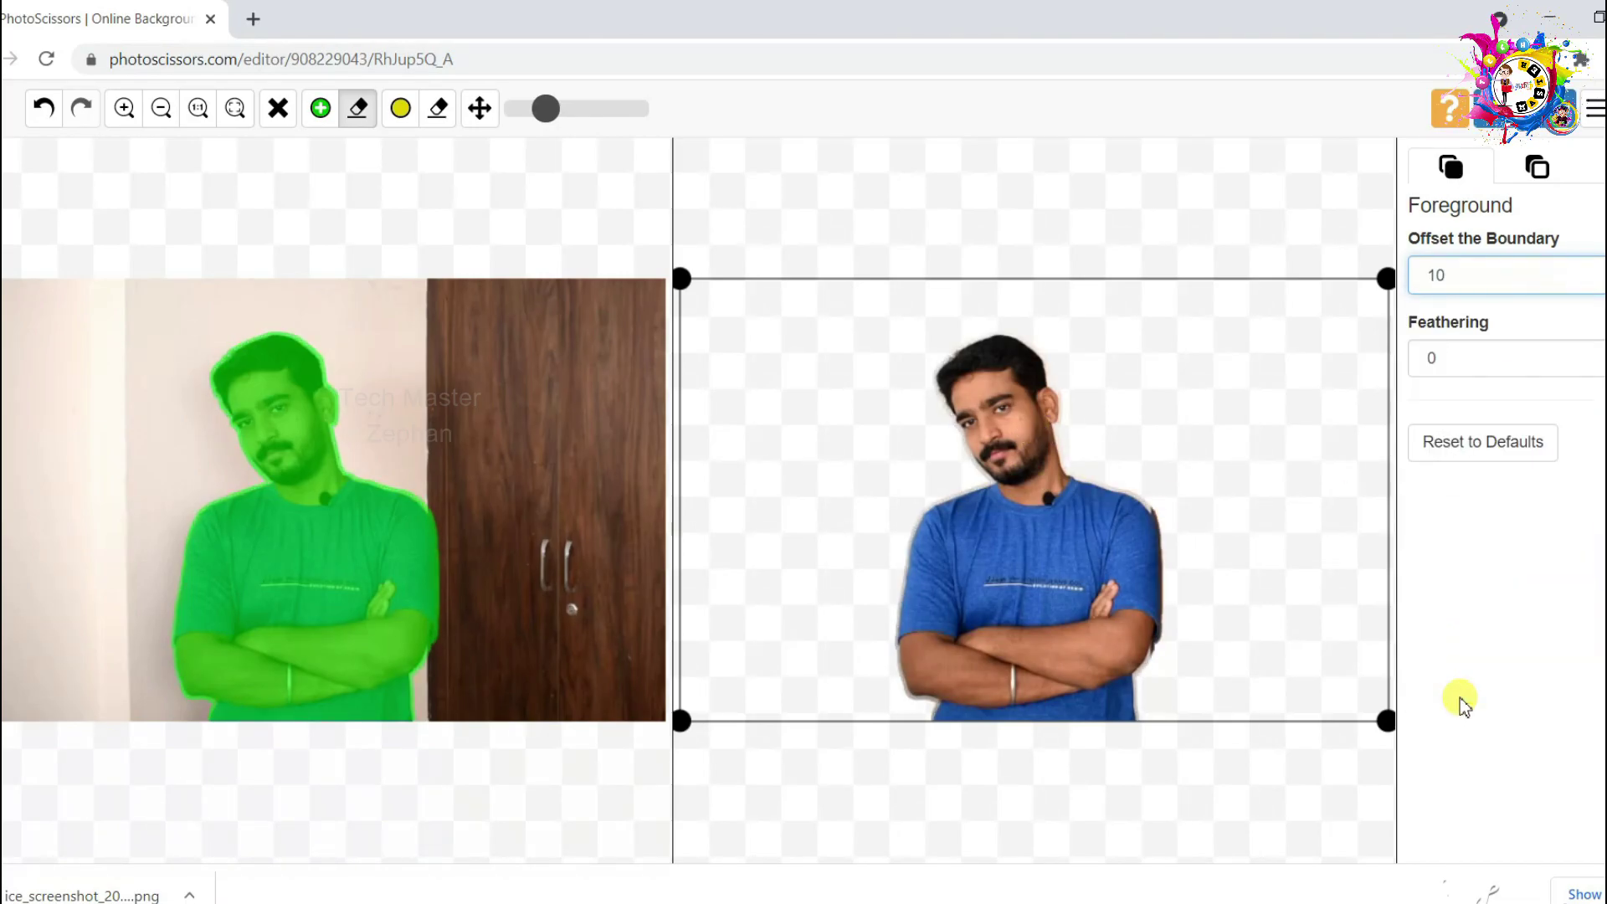
- Try a foreground boundary offset of -8, and restore it to 10
left_click(1478, 276)
left_click(1478, 321)
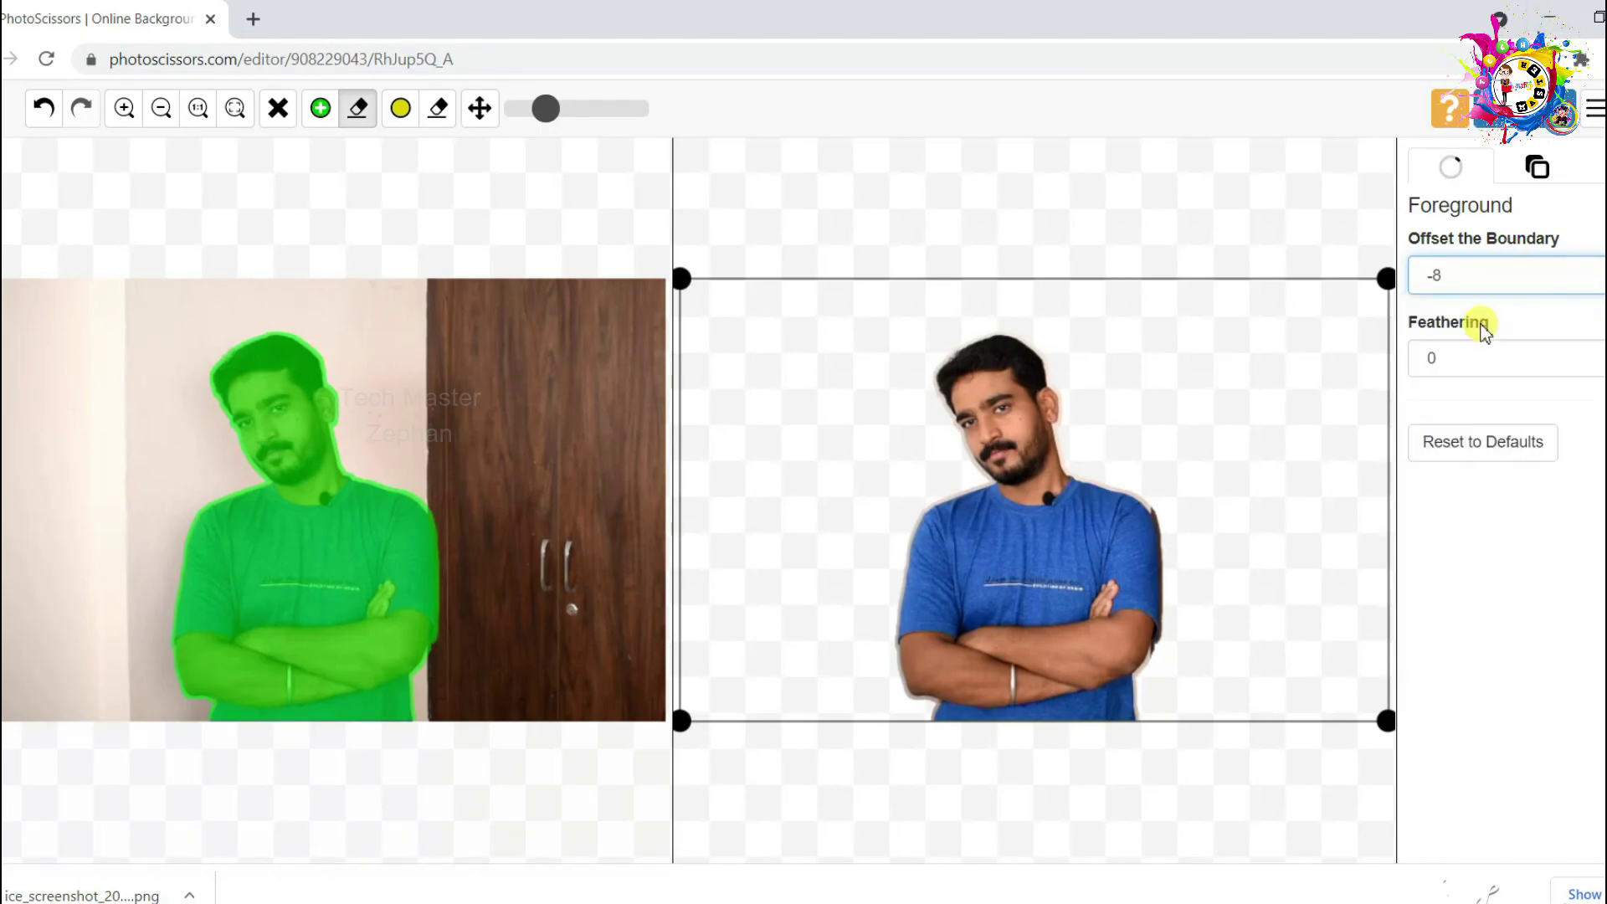
left_click(1504, 281)
left_click(1448, 684)
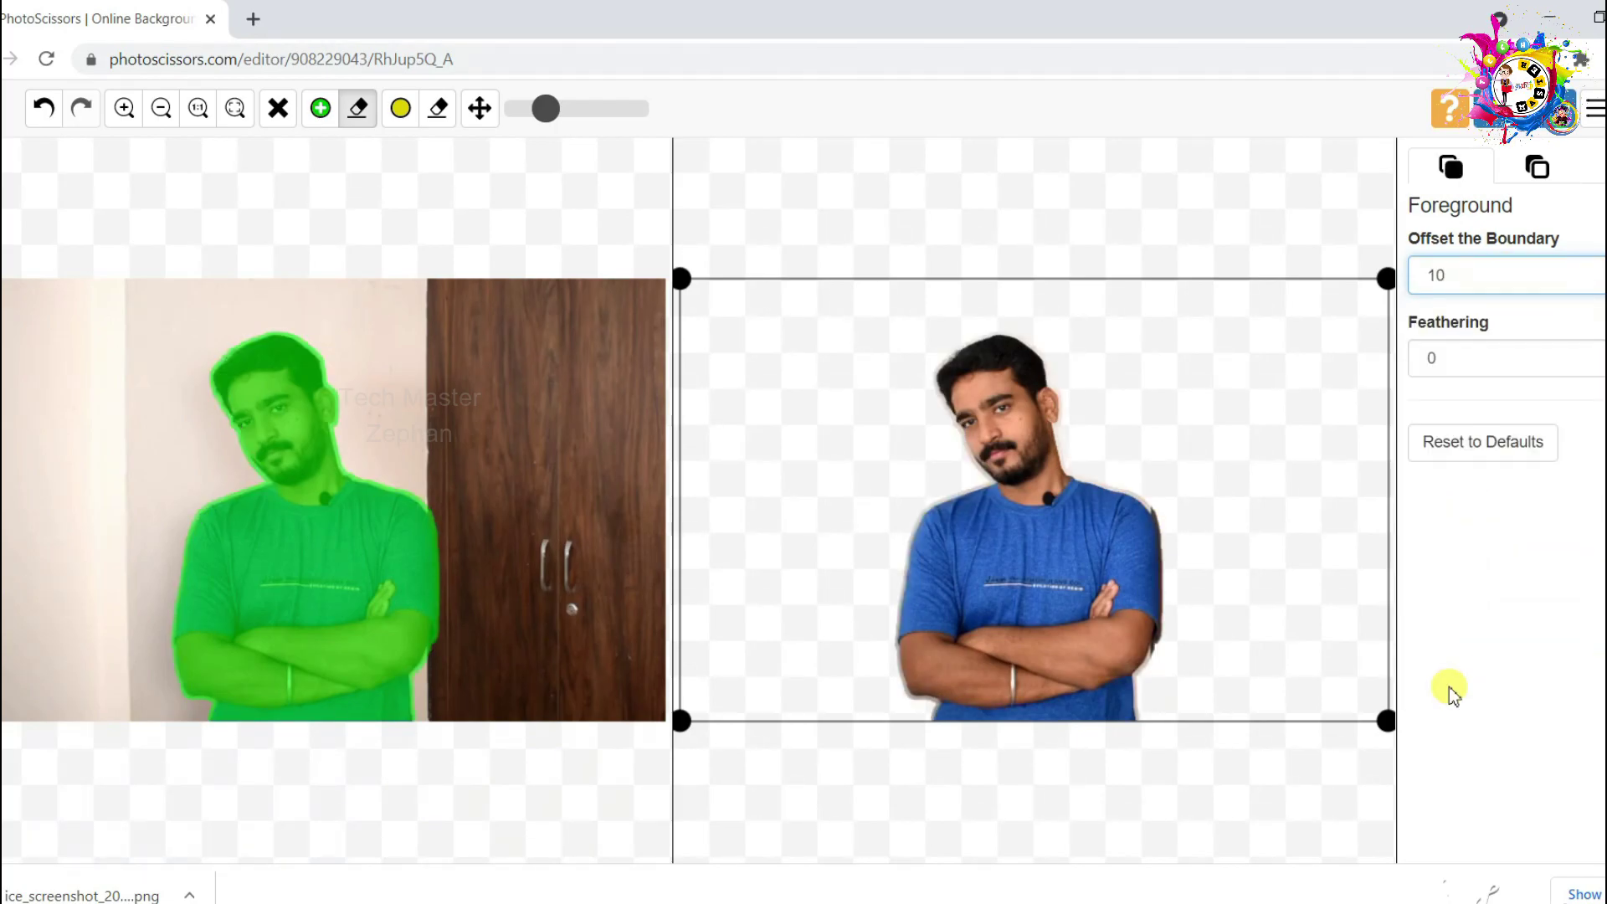
- Set the foreground feathering to 9
key("Tab")
type("9")
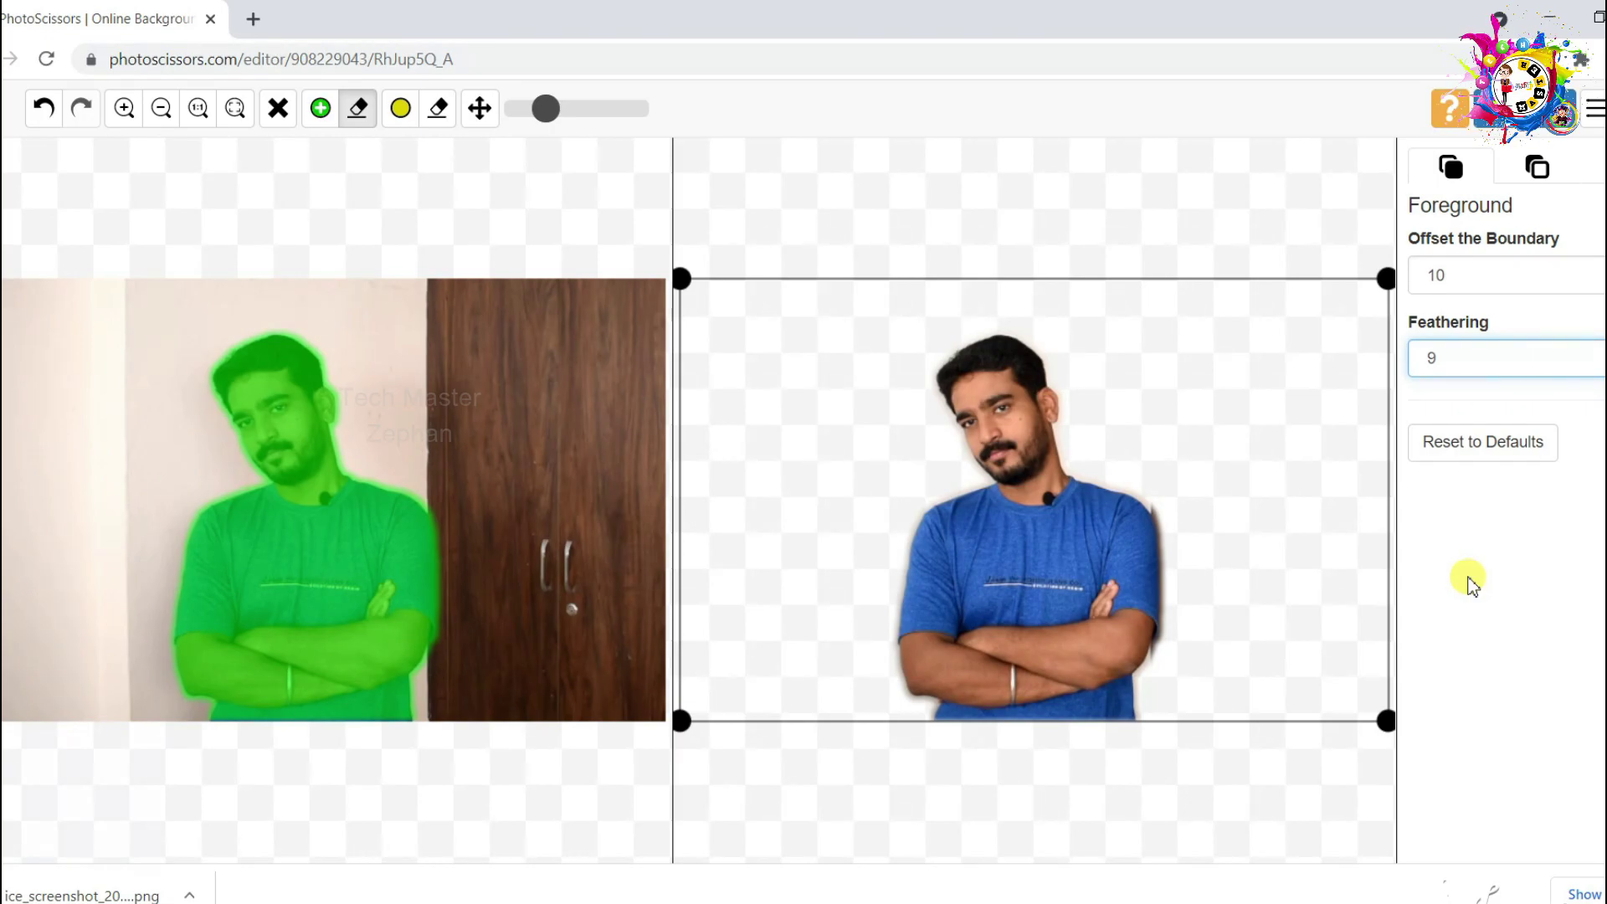
key("alt+Down")
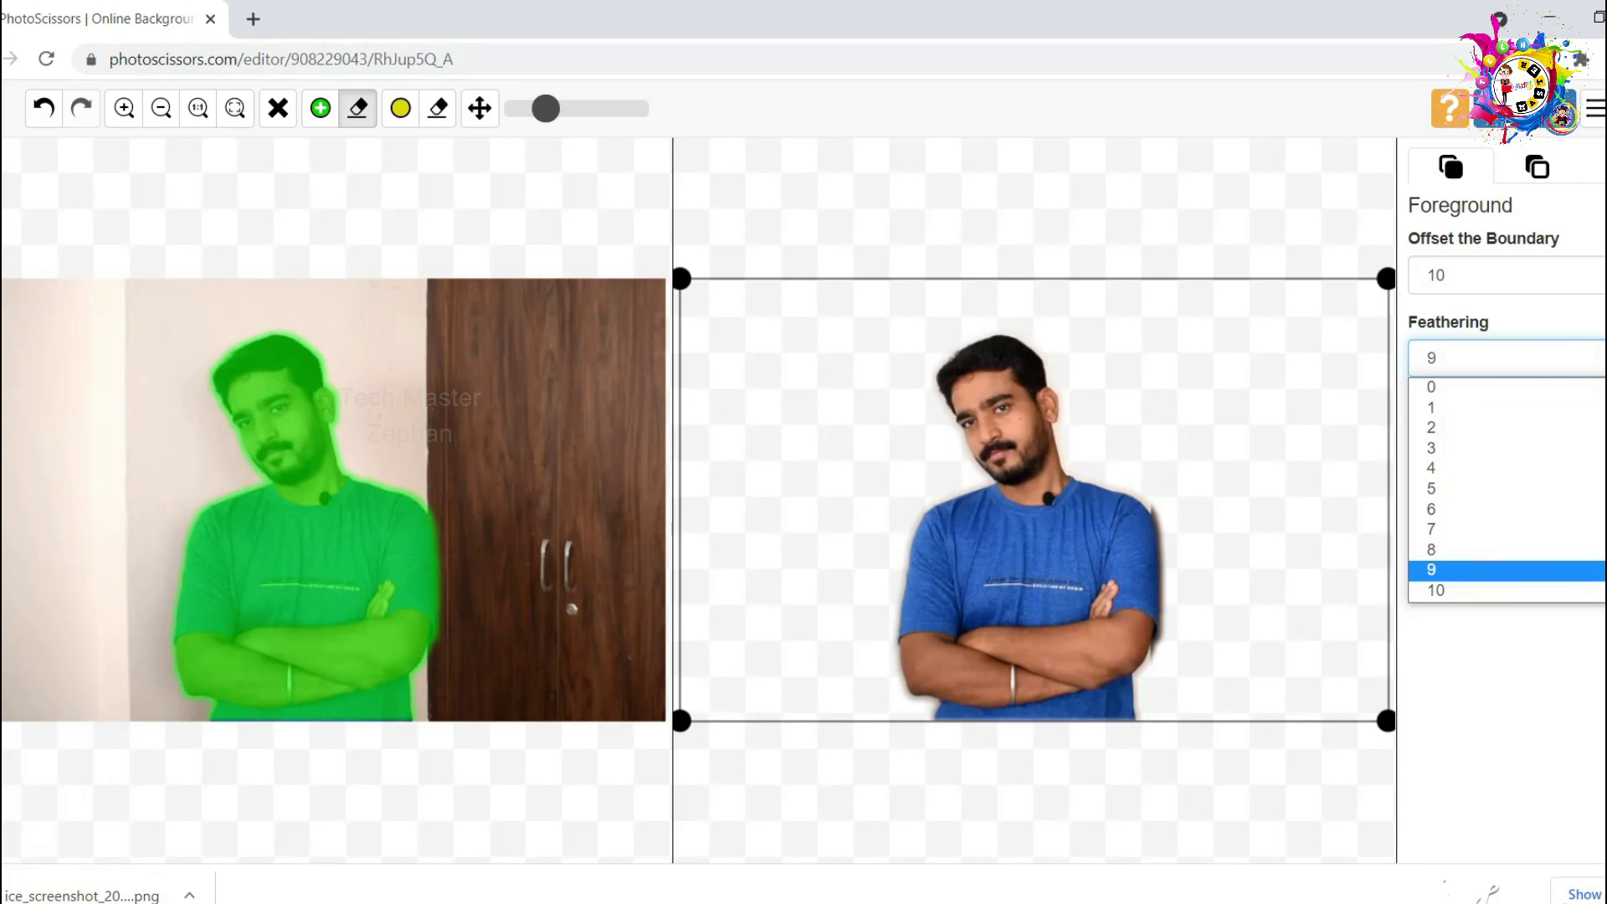
- Enable the shadow around the cutout and set its color to a dark brown
left_click(1557, 170)
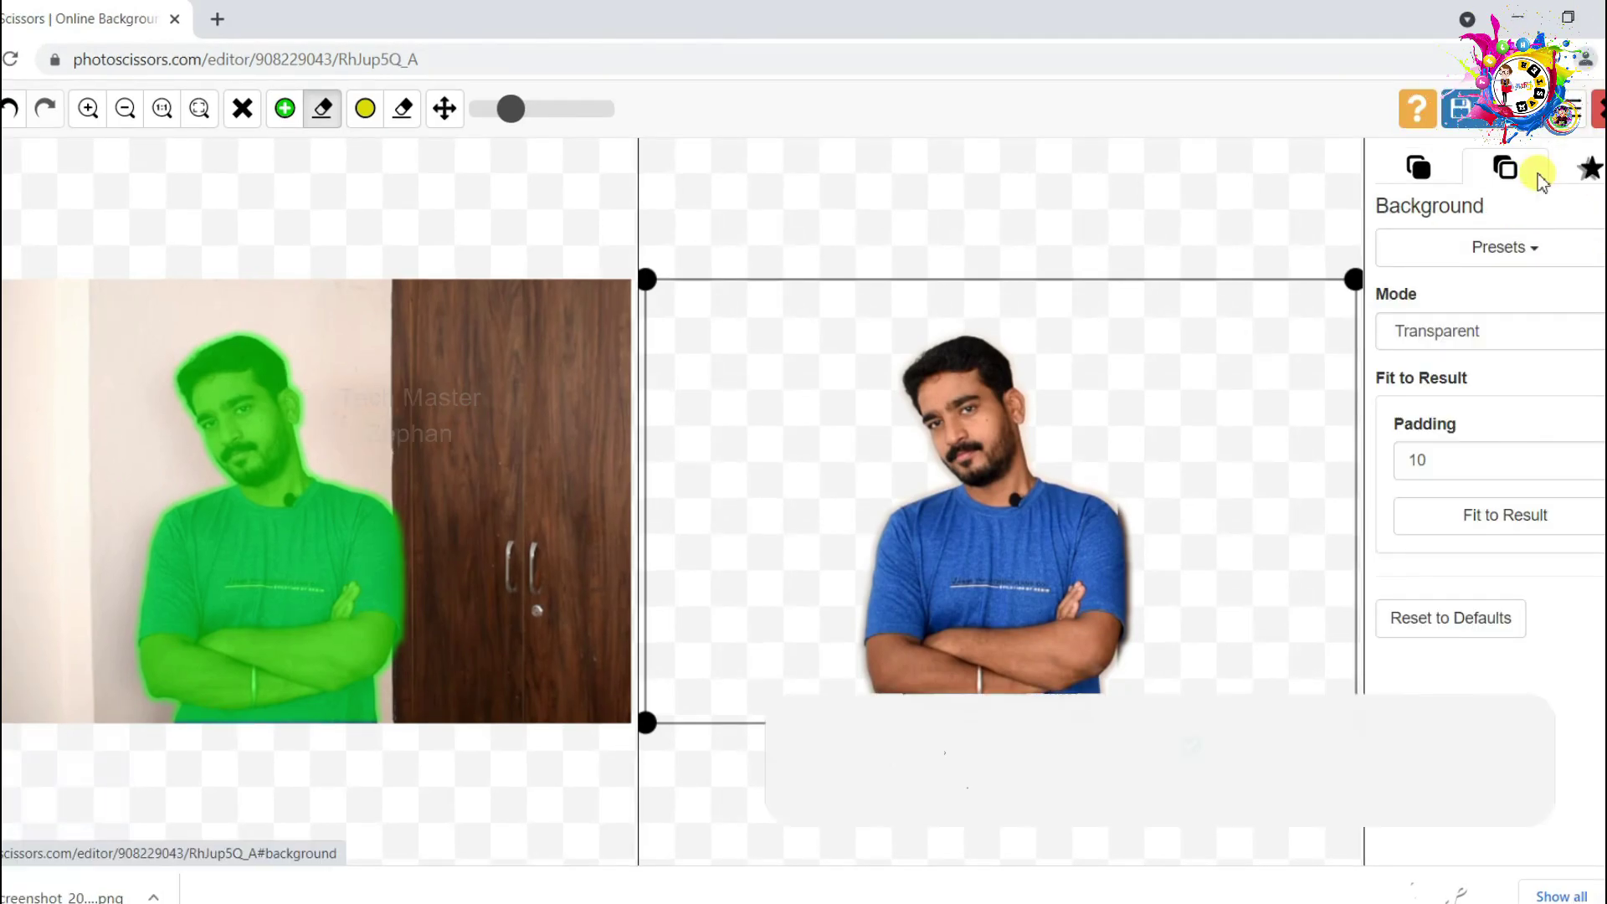
left_click(1589, 169)
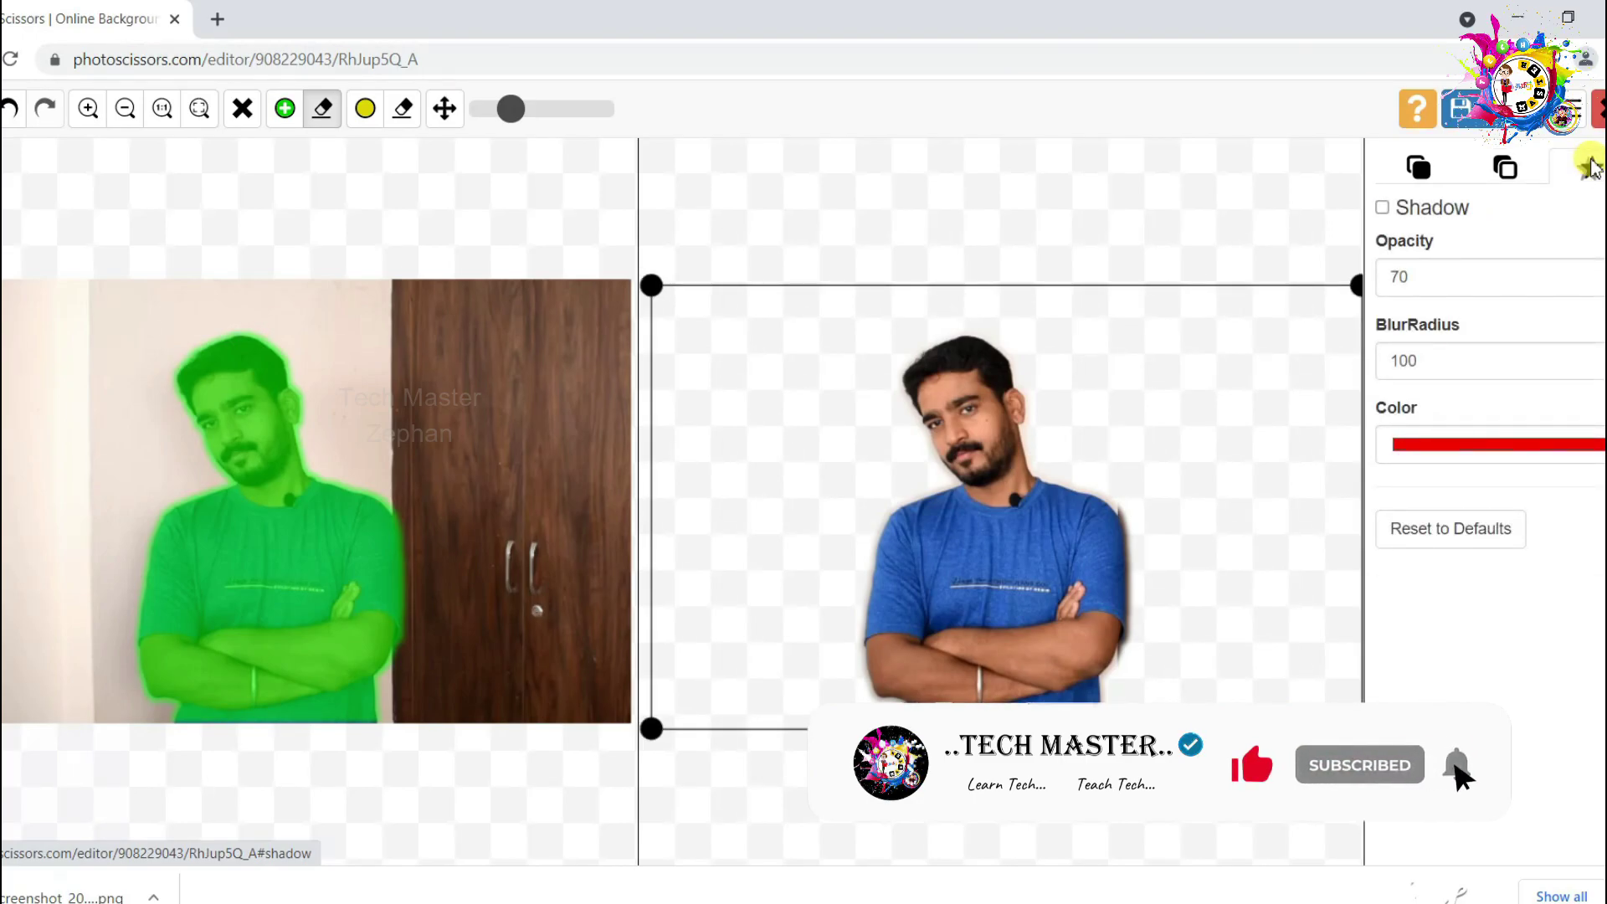
left_click(1388, 209)
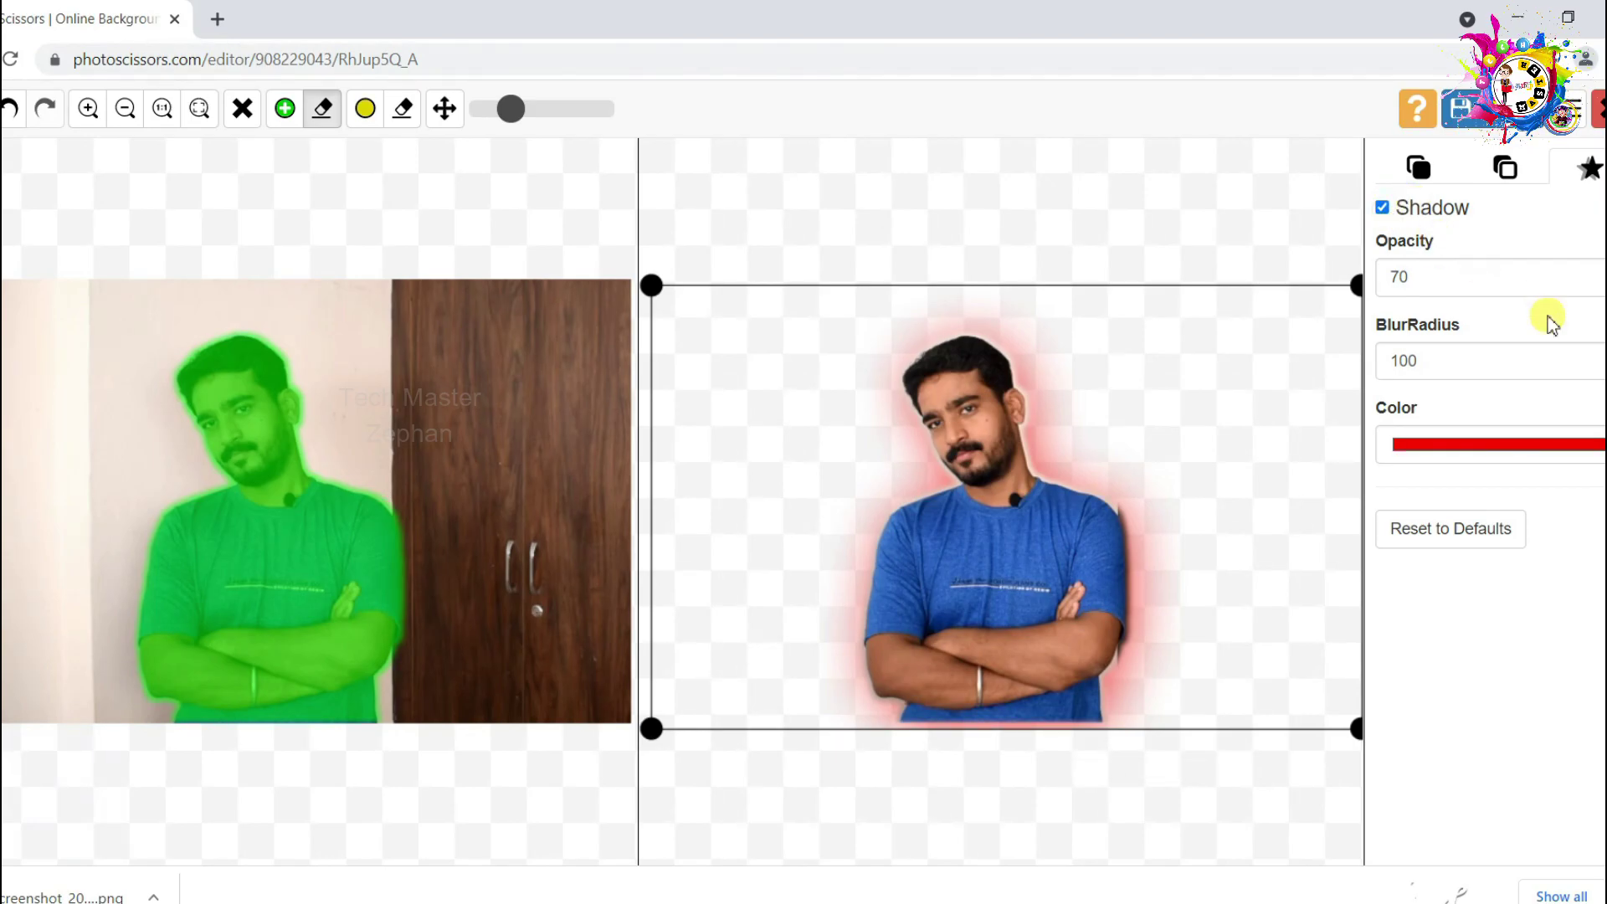
left_click(1582, 444)
left_click(1477, 587)
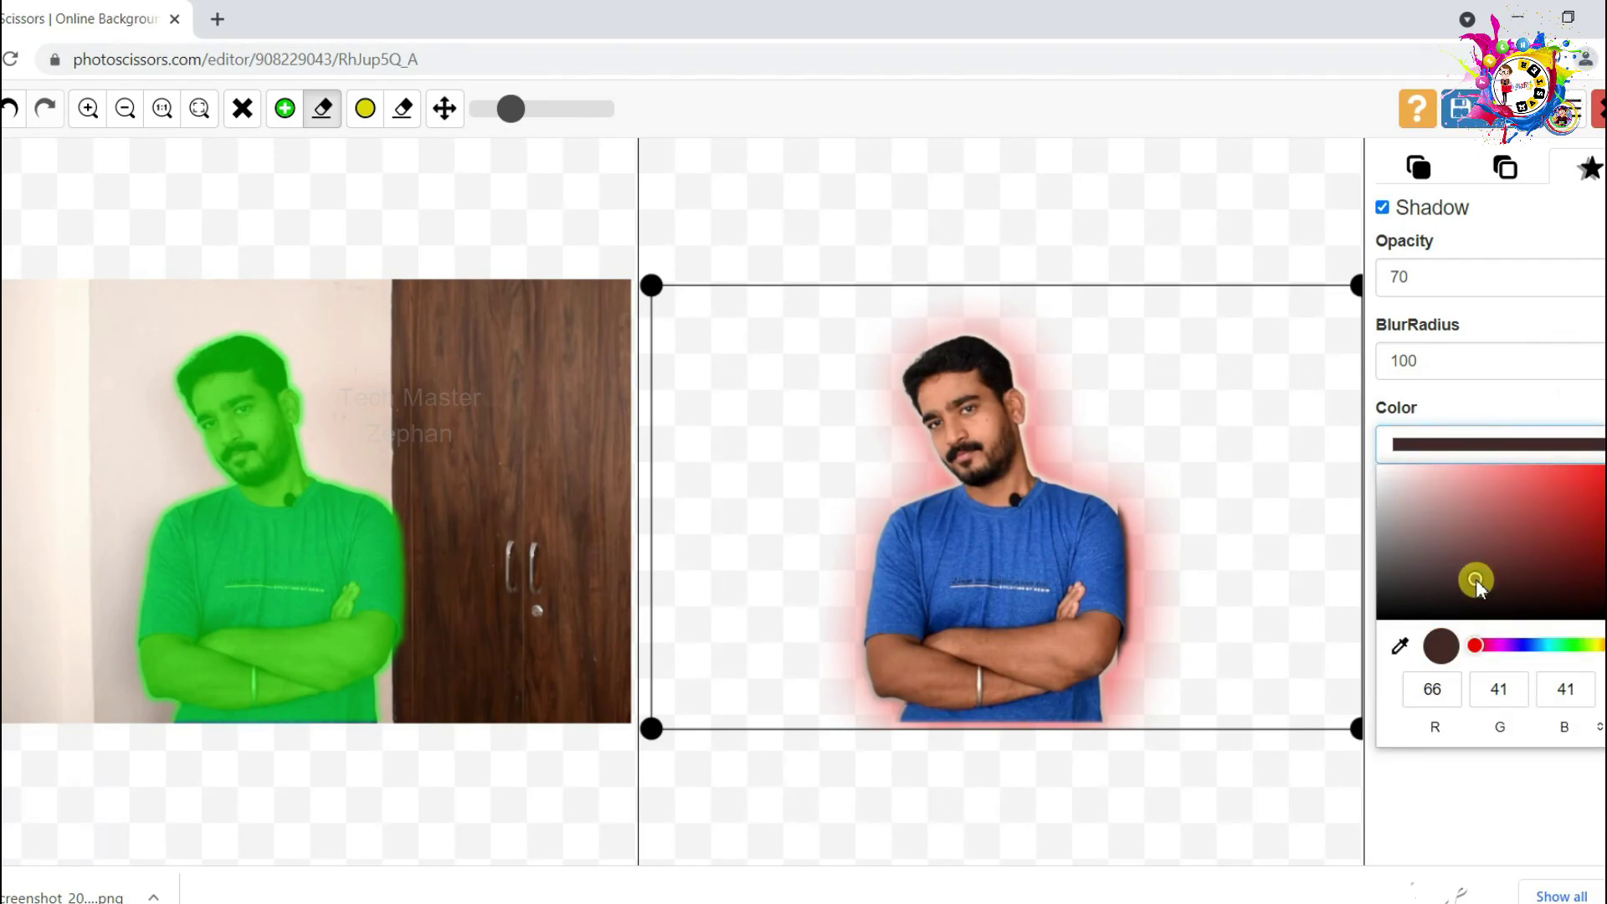
left_click(1488, 590)
left_click(1491, 752)
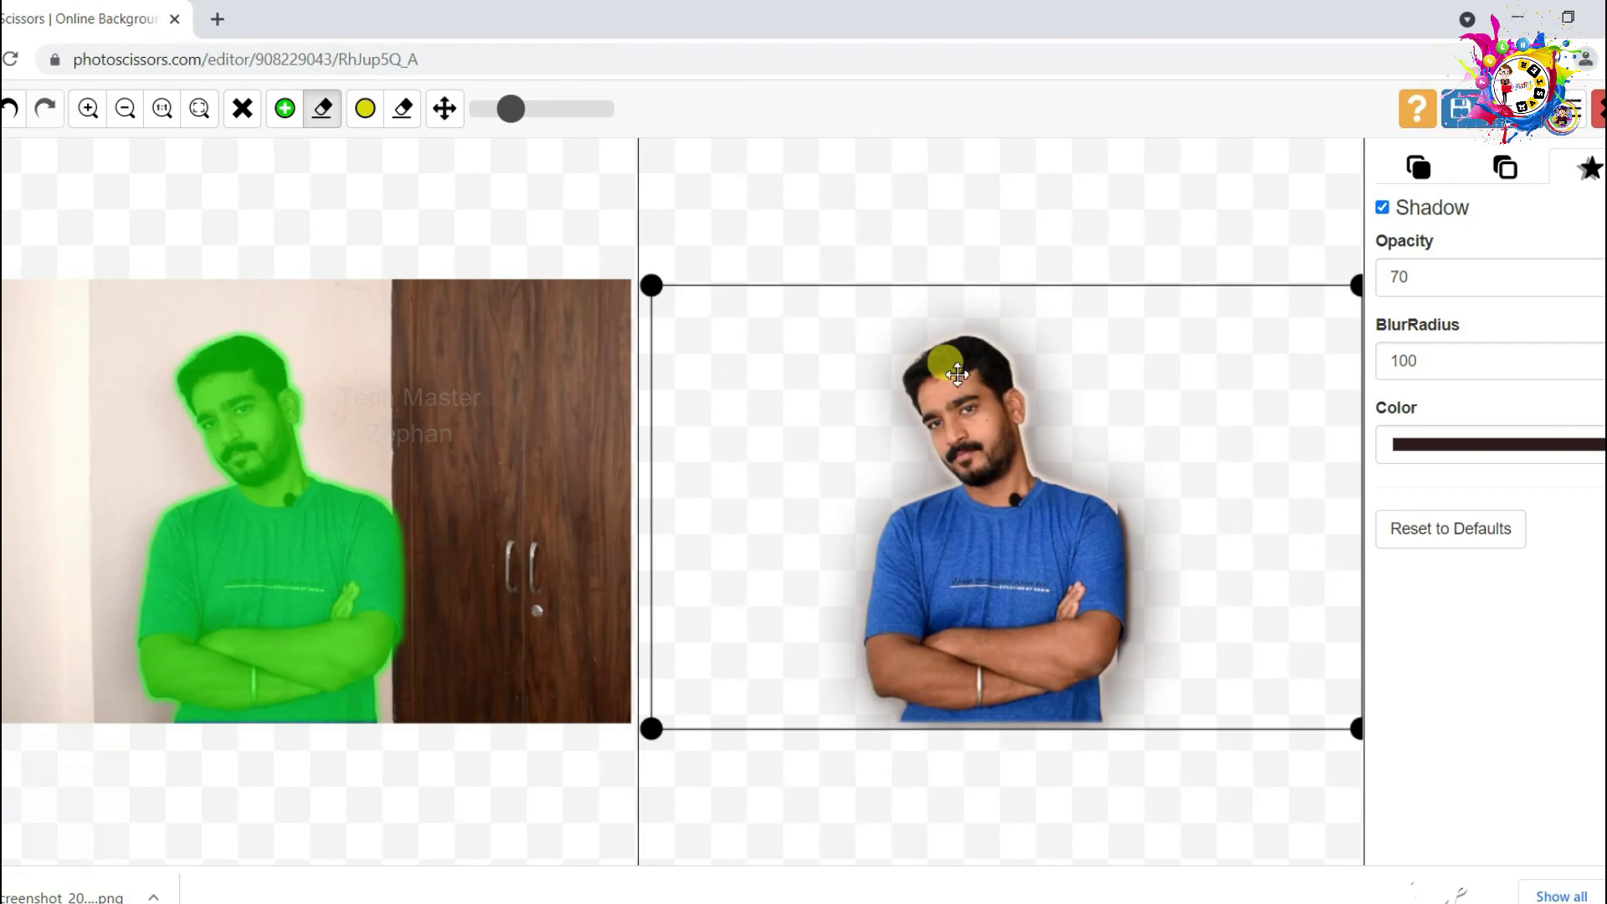
- Try a shadow blur radius of 10, and restore it to 100
left_click_drag(1471, 355, 1267, 341)
type("10")
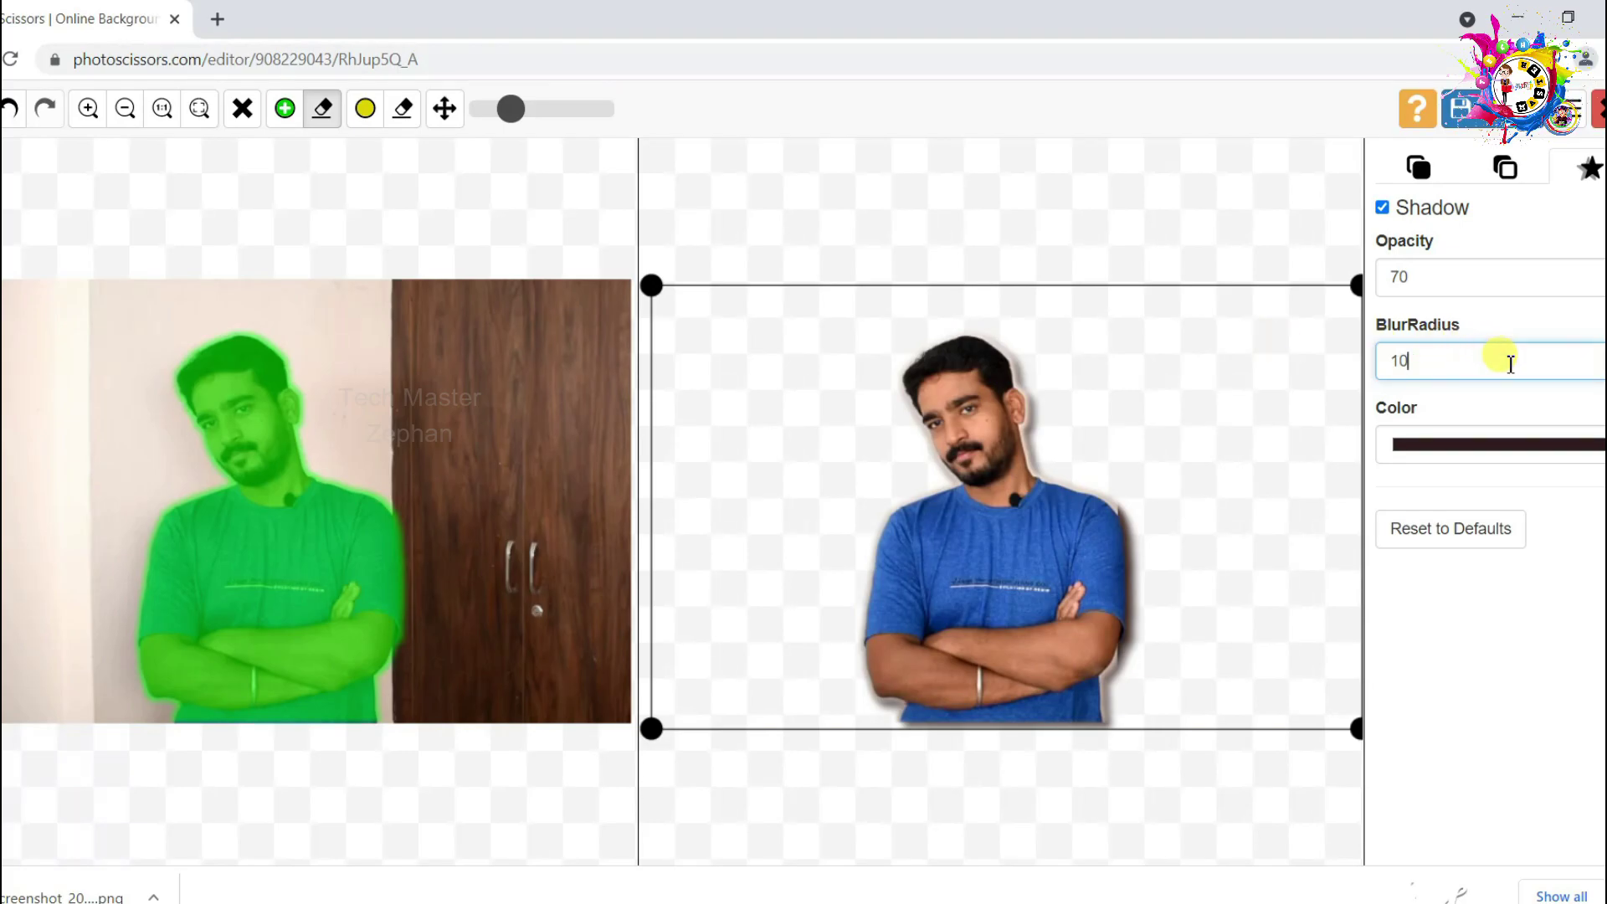
key("BackSpace")
type("00")
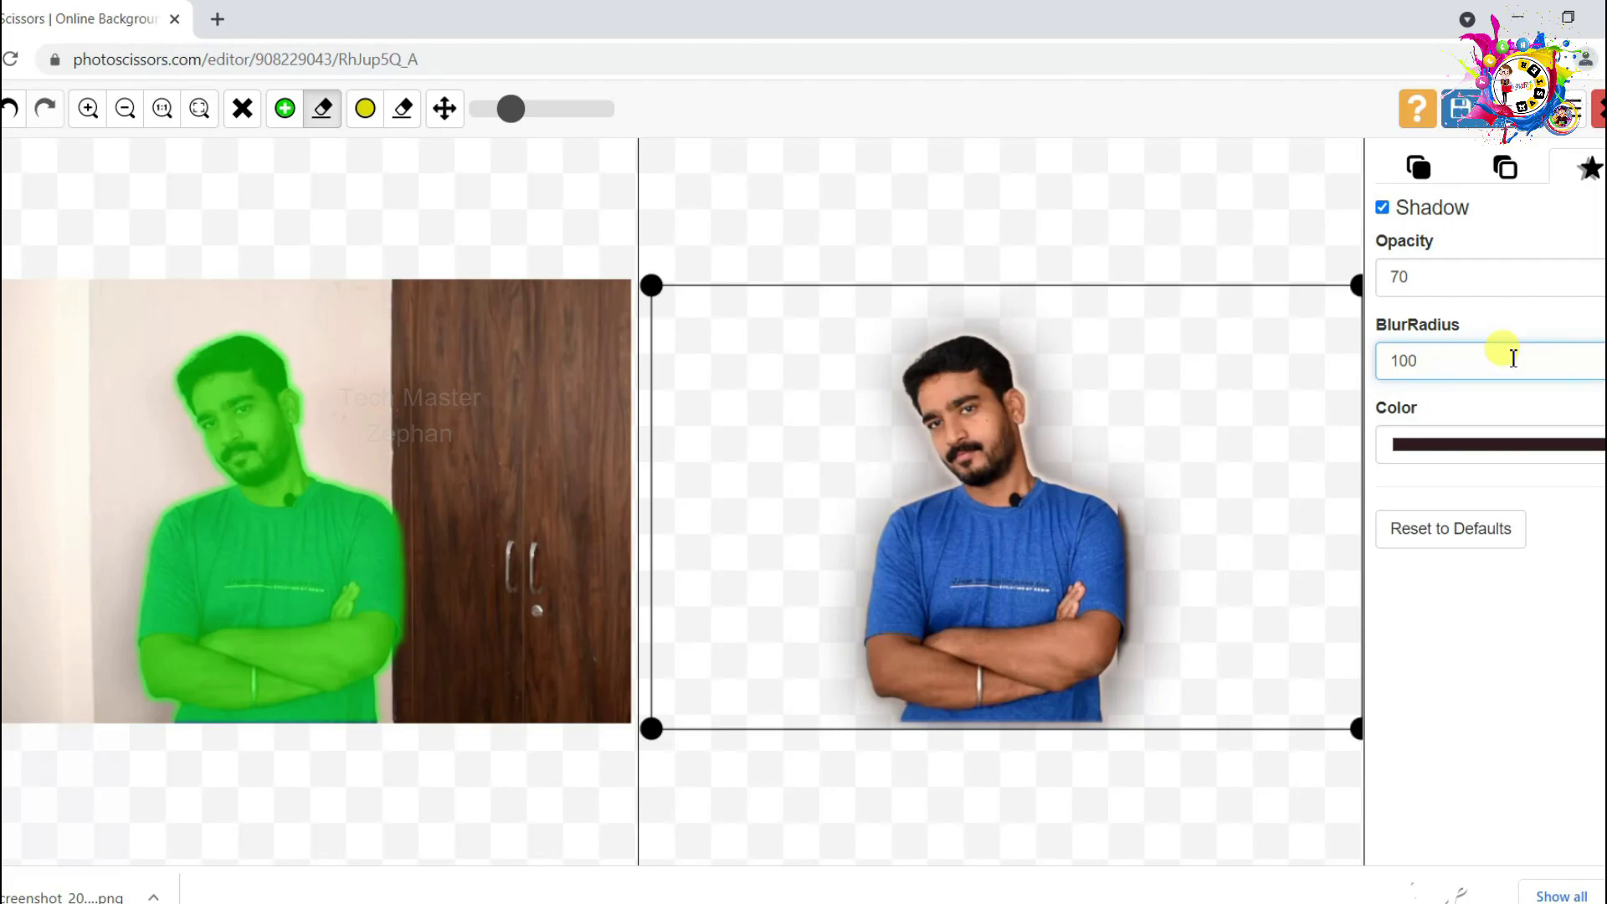
- Save the PhotoScissors cutout with its shadow
left_click(1461, 109)
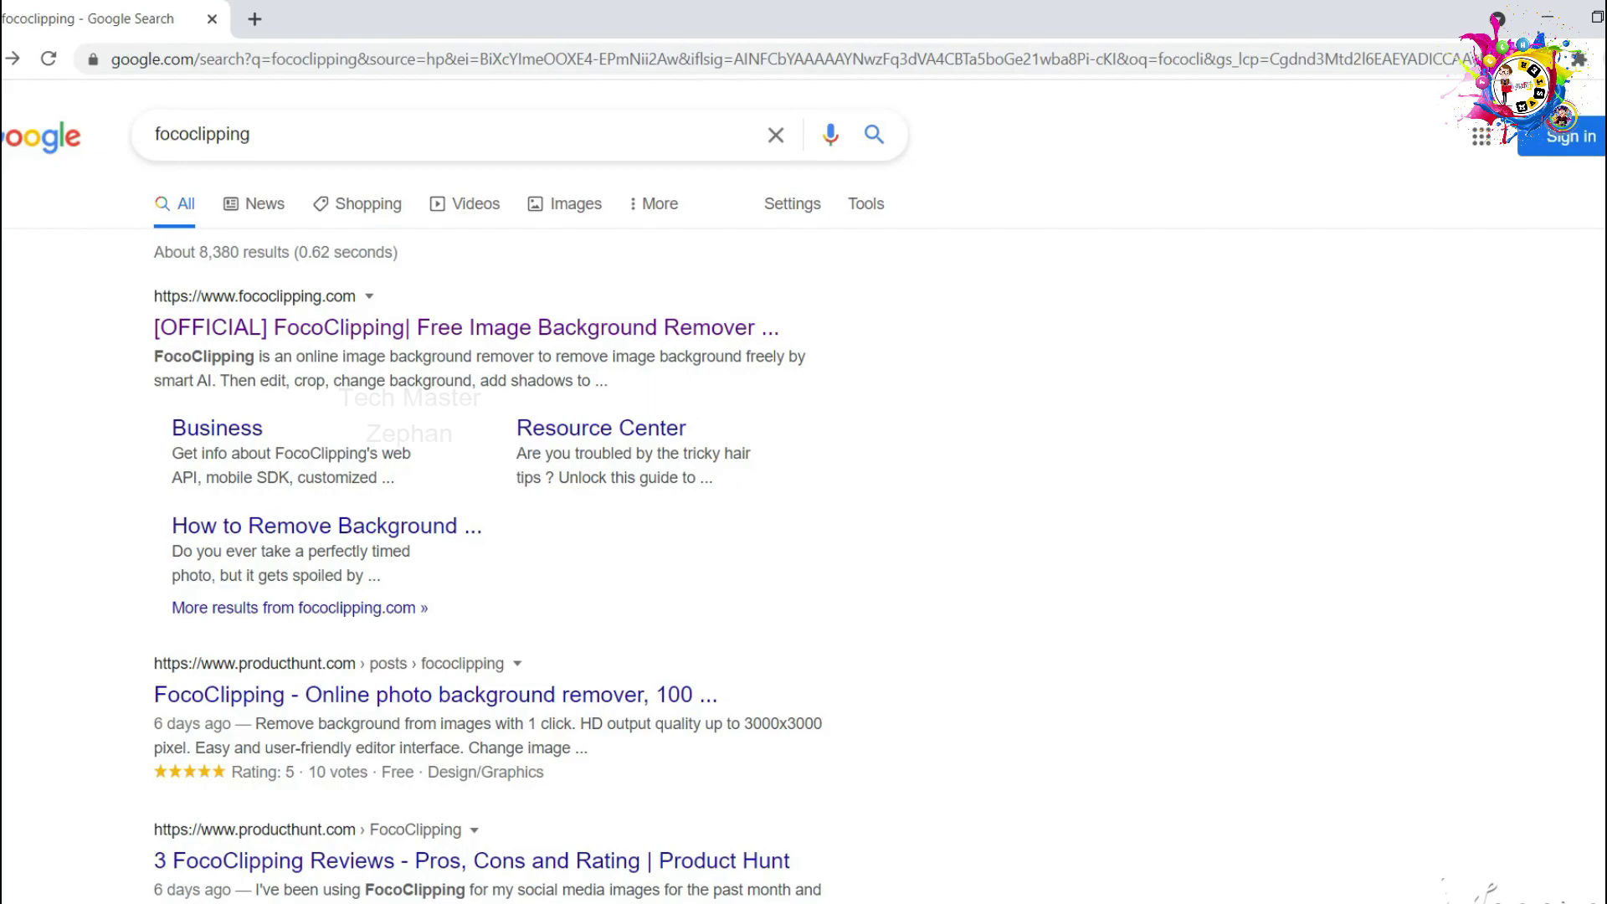
left_click(450, 321)
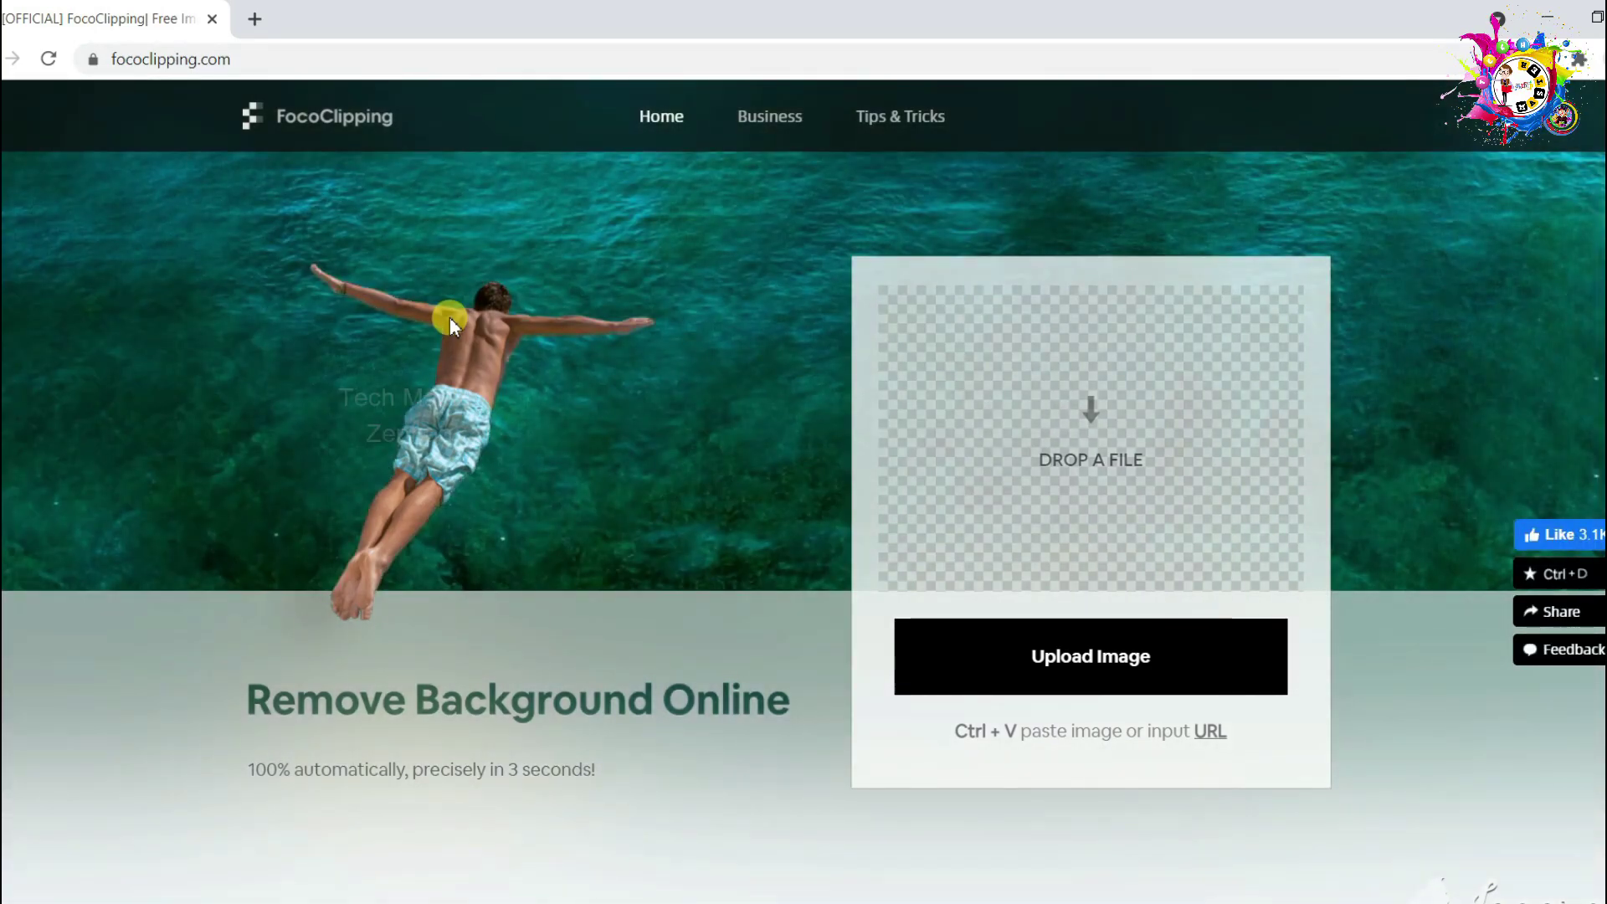
left_click(1010, 660)
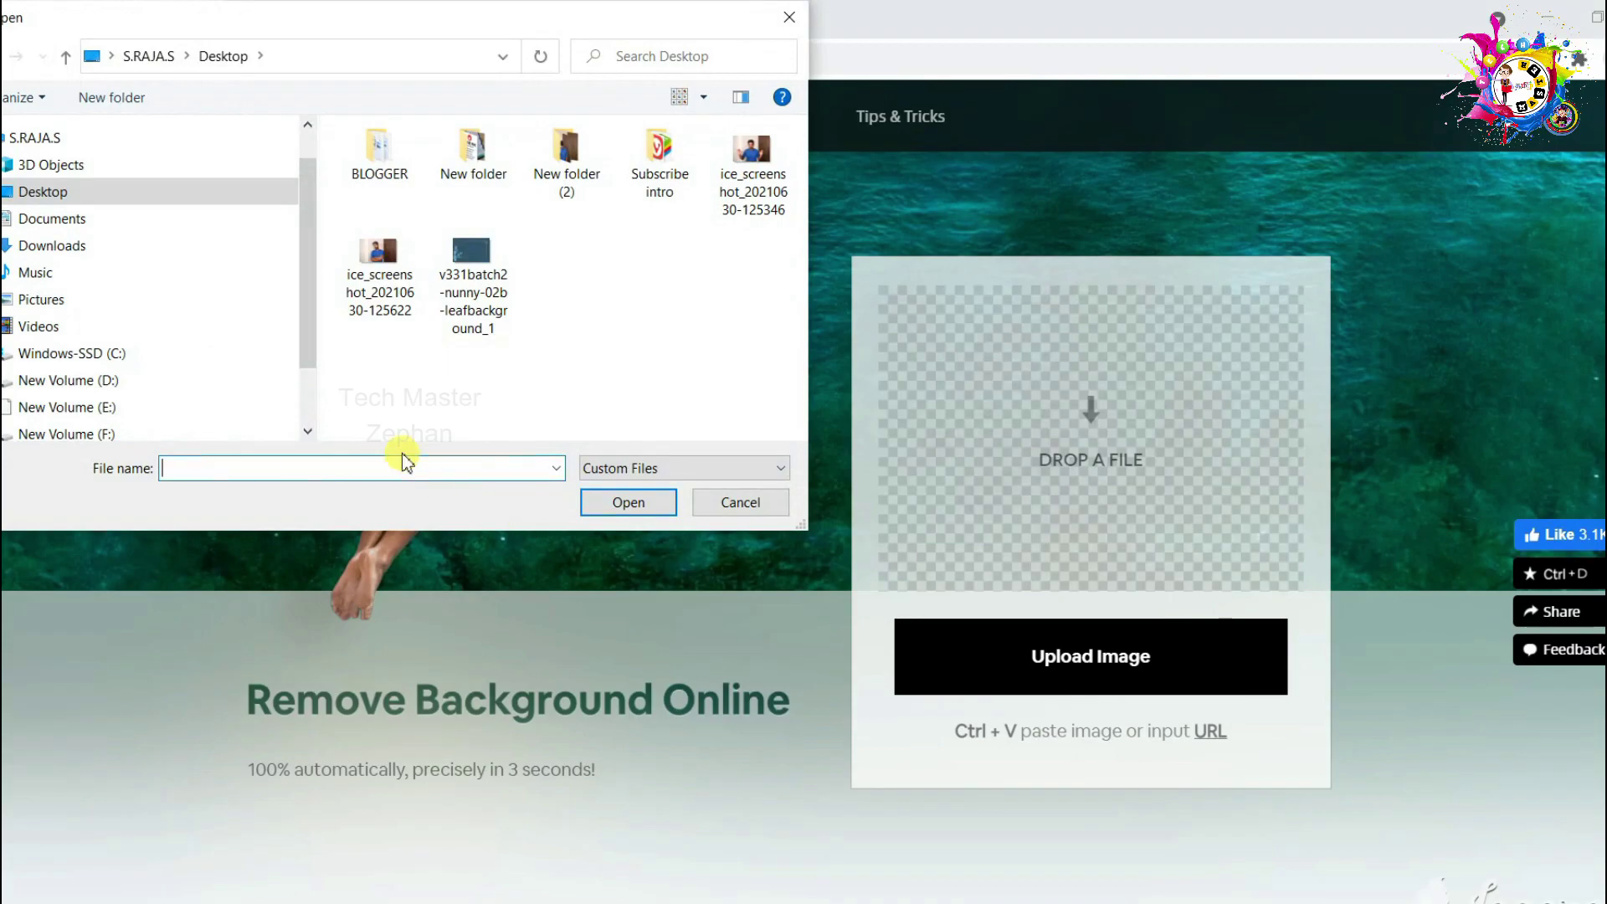
double_click(376, 268)
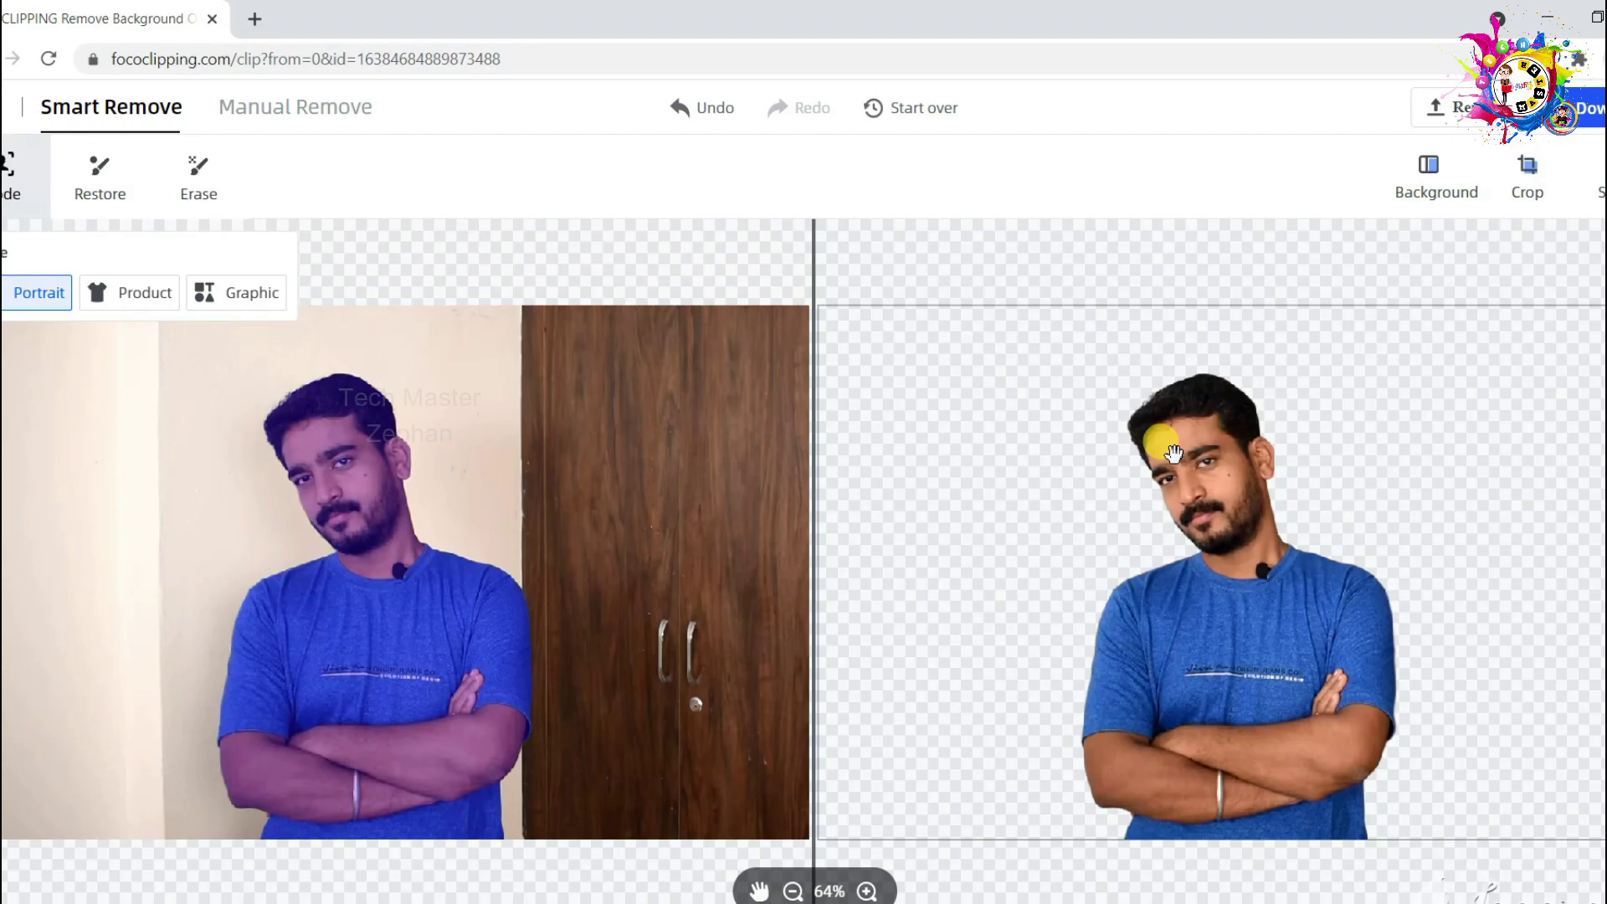
- Download the transparent cutout as a PNG and dismiss the completion dialog
left_click(1586, 107)
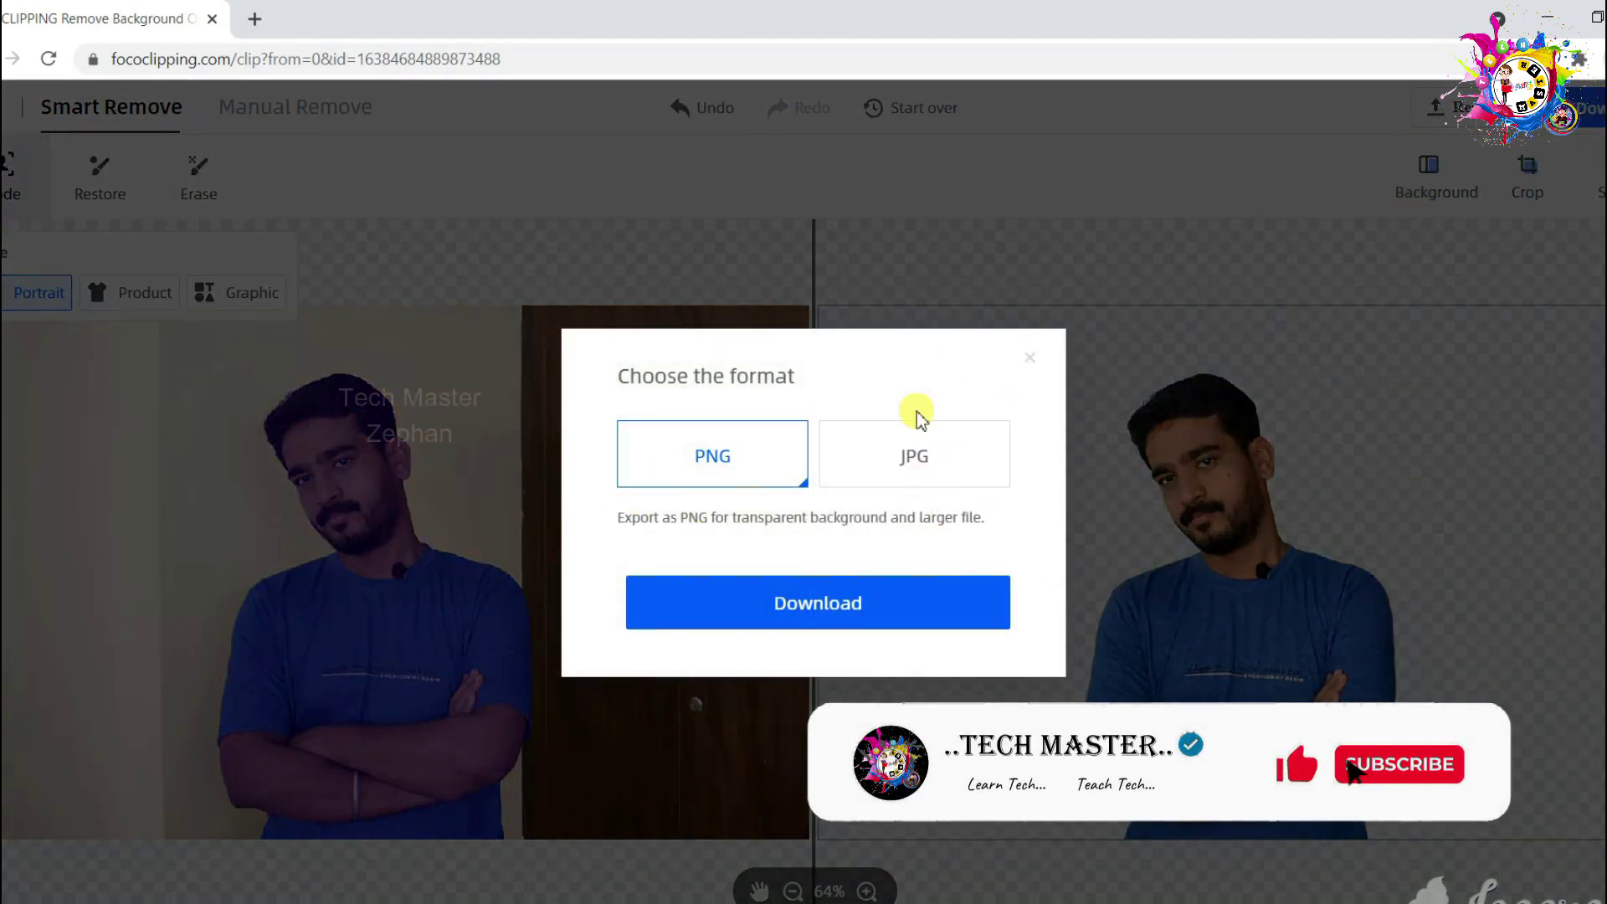
left_click(766, 604)
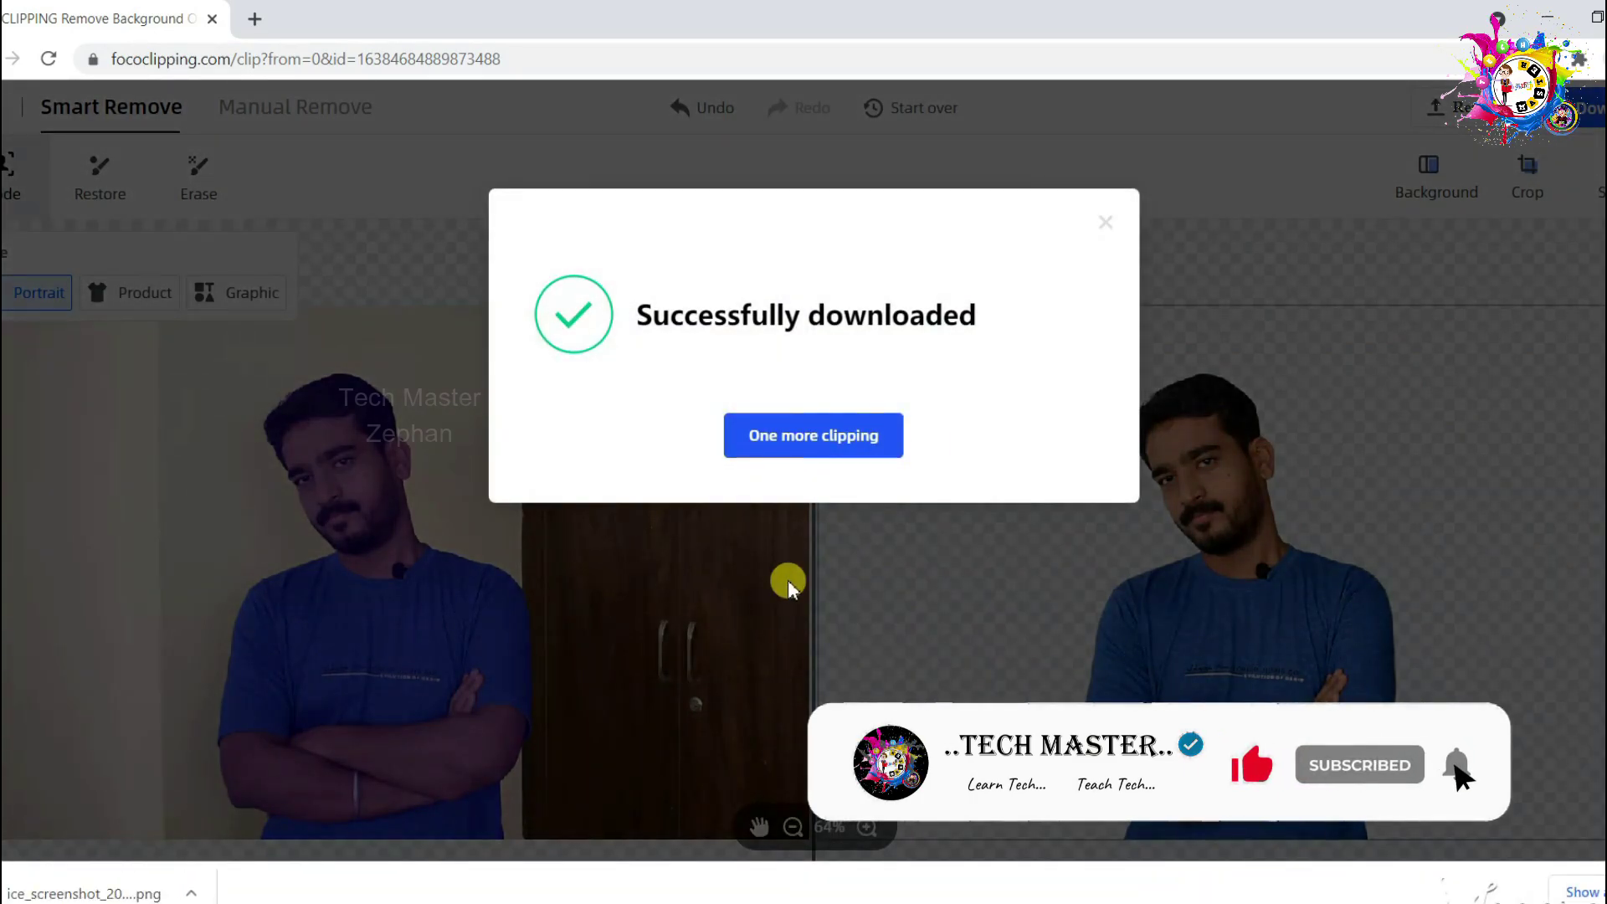
left_click(1111, 214)
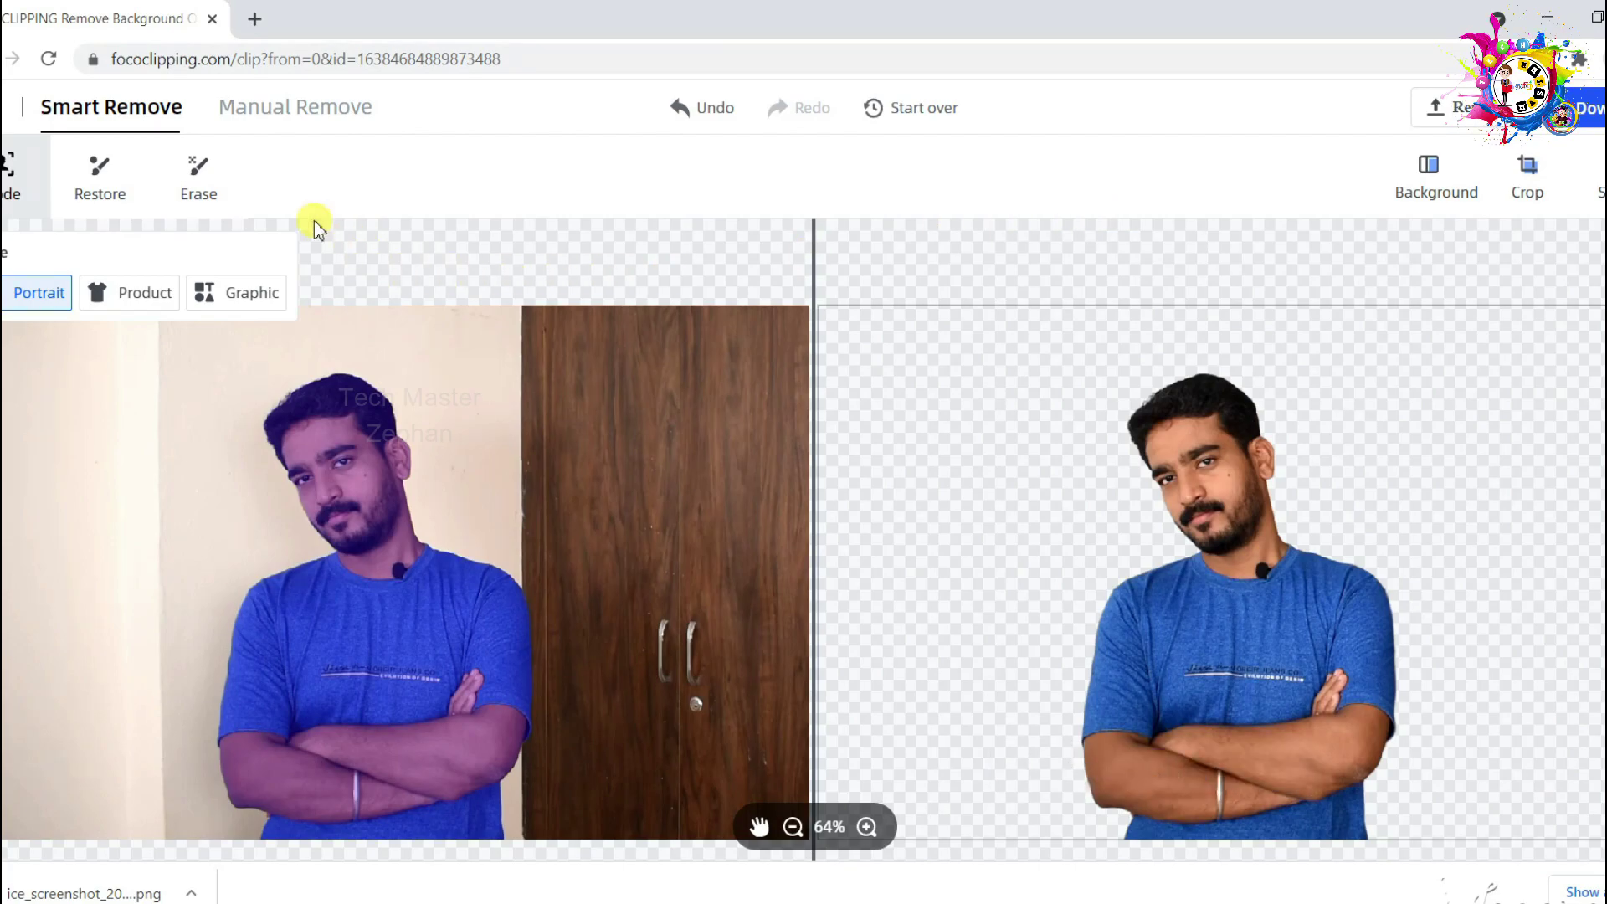
- Try erasing a strip of the cutout along the subject's sleeve, and return to the portrait removal mode
left_click(220, 189)
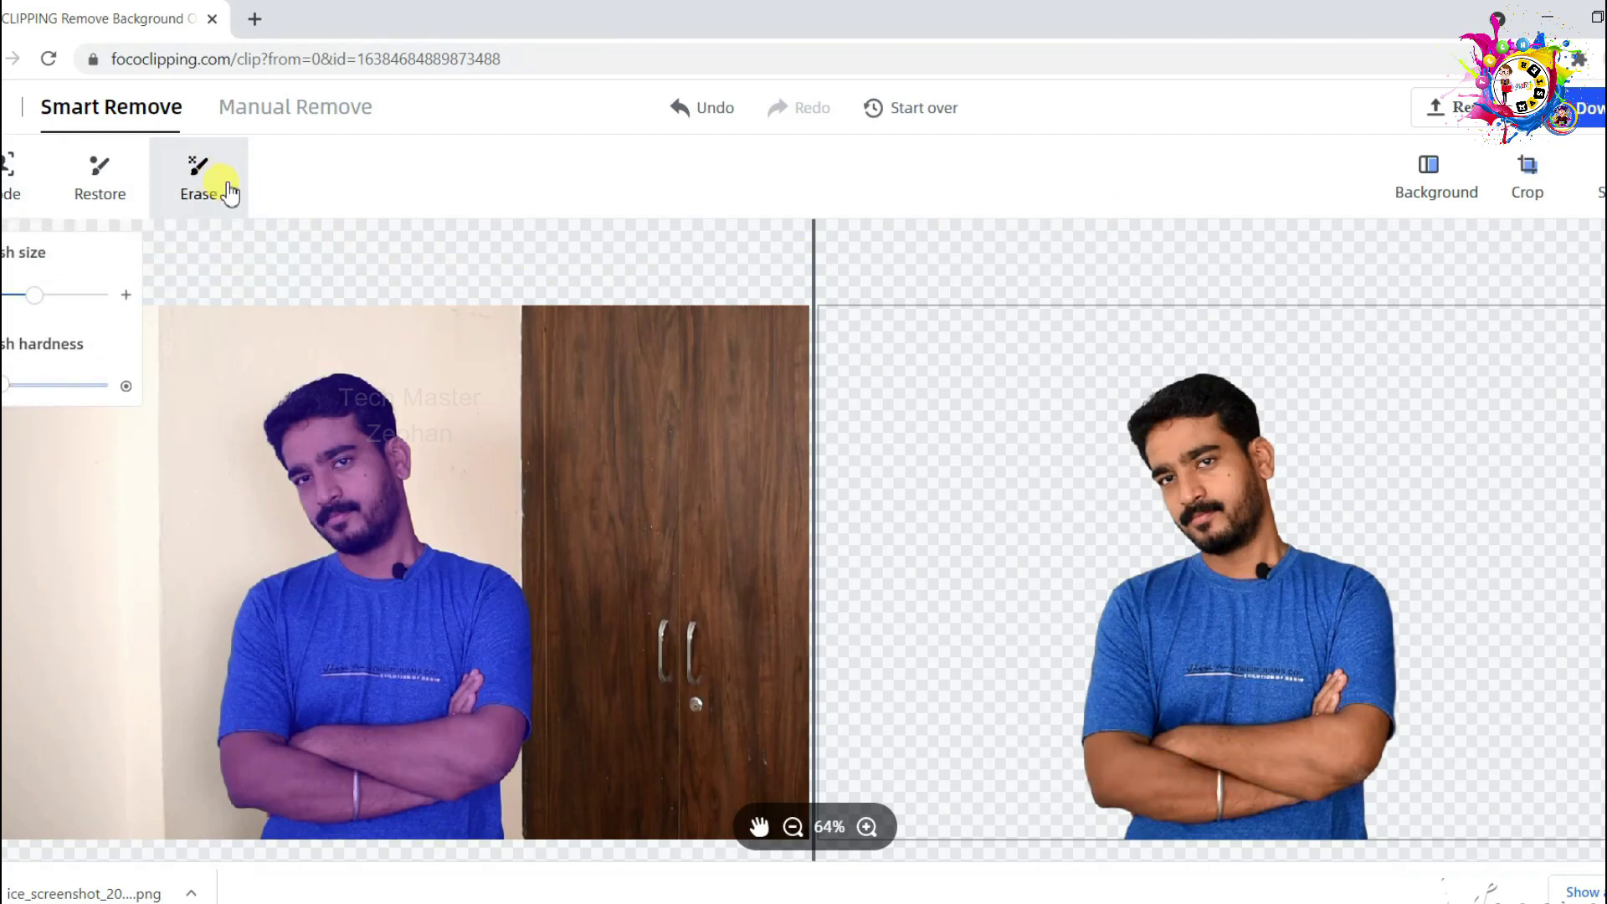
left_click_drag(492, 563, 543, 711)
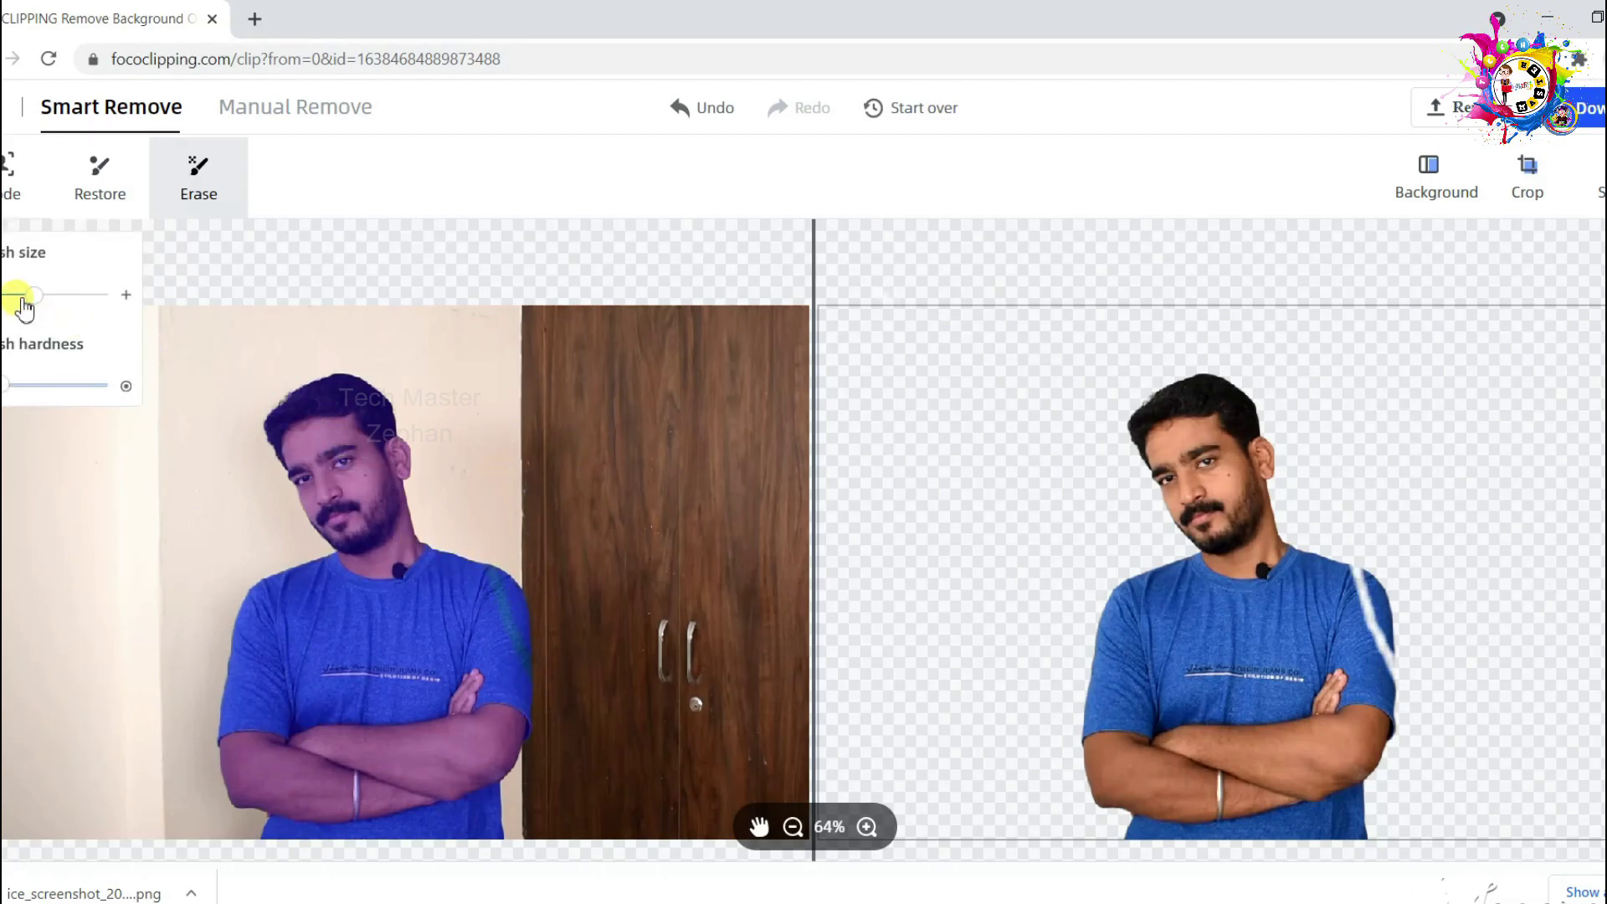
mouse_move(7, 386)
left_mouse_down()
mouse_move(86, 409)
mouse_move(18, 410)
left_mouse_up()
left_click(10, 178)
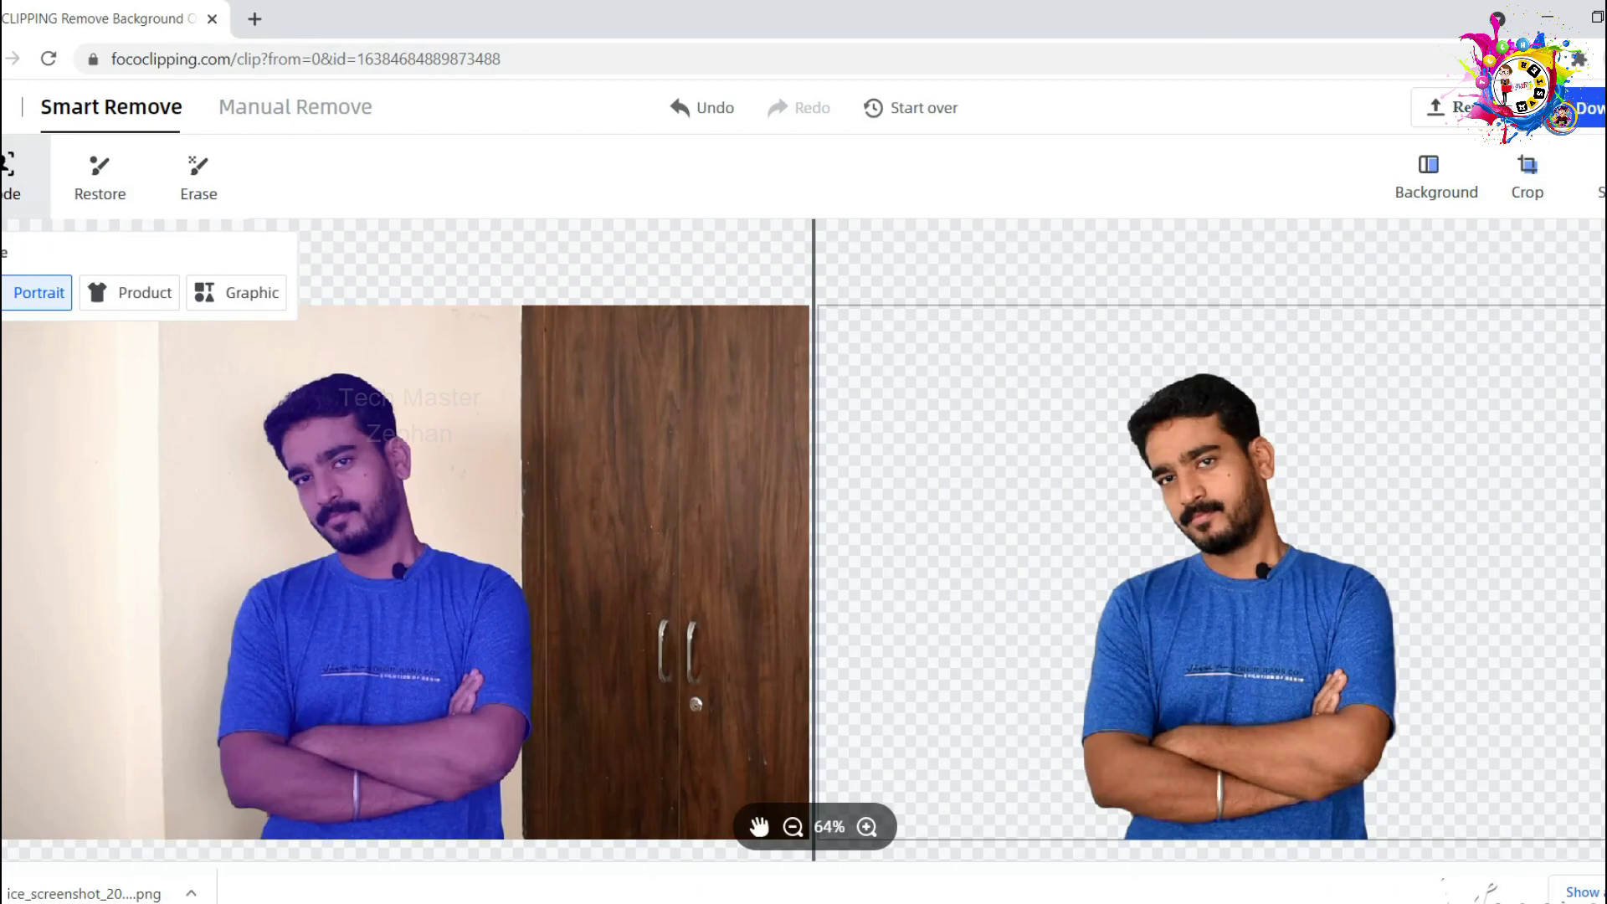
left_click(1433, 170)
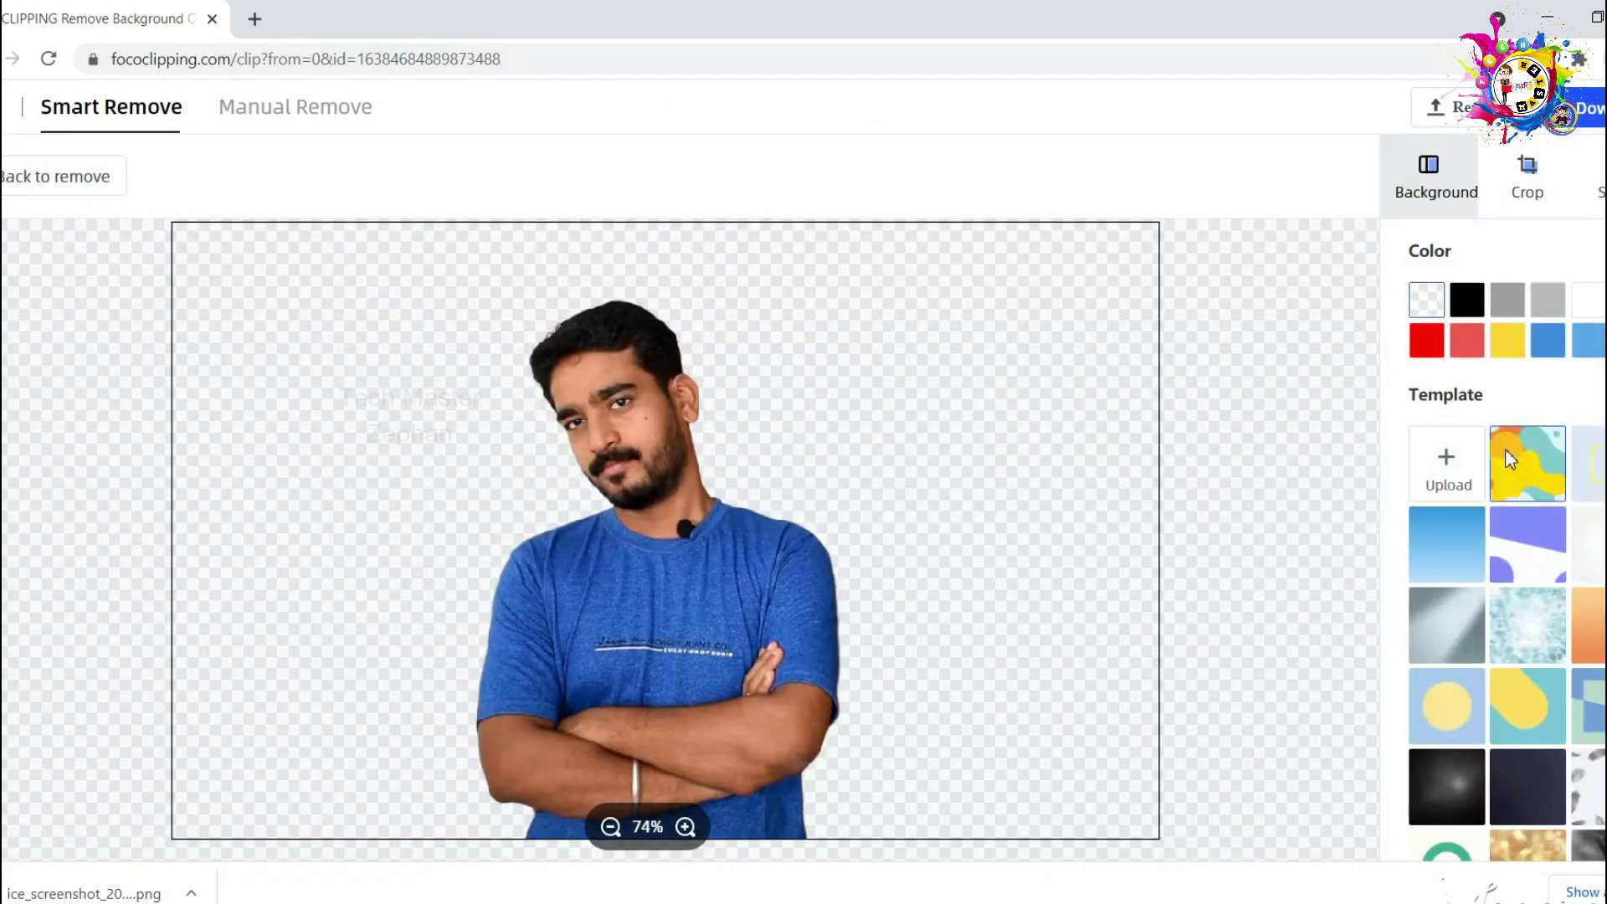
left_click(1536, 179)
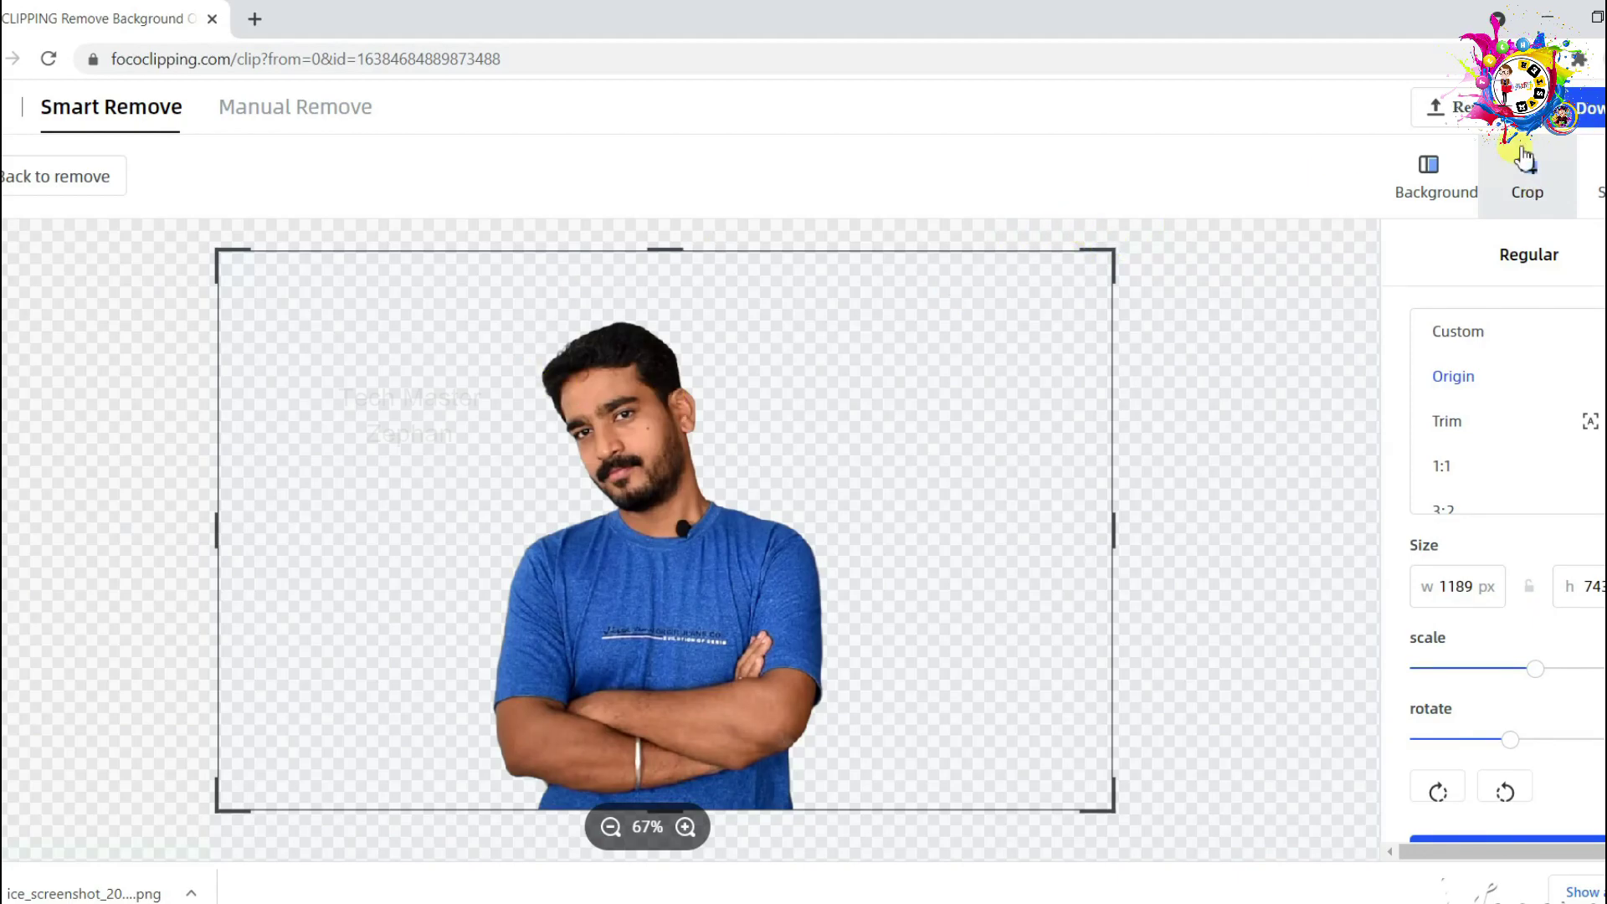
- Add a shadow to the cutout with 58% blur and 100% opacity
left_click(1595, 180)
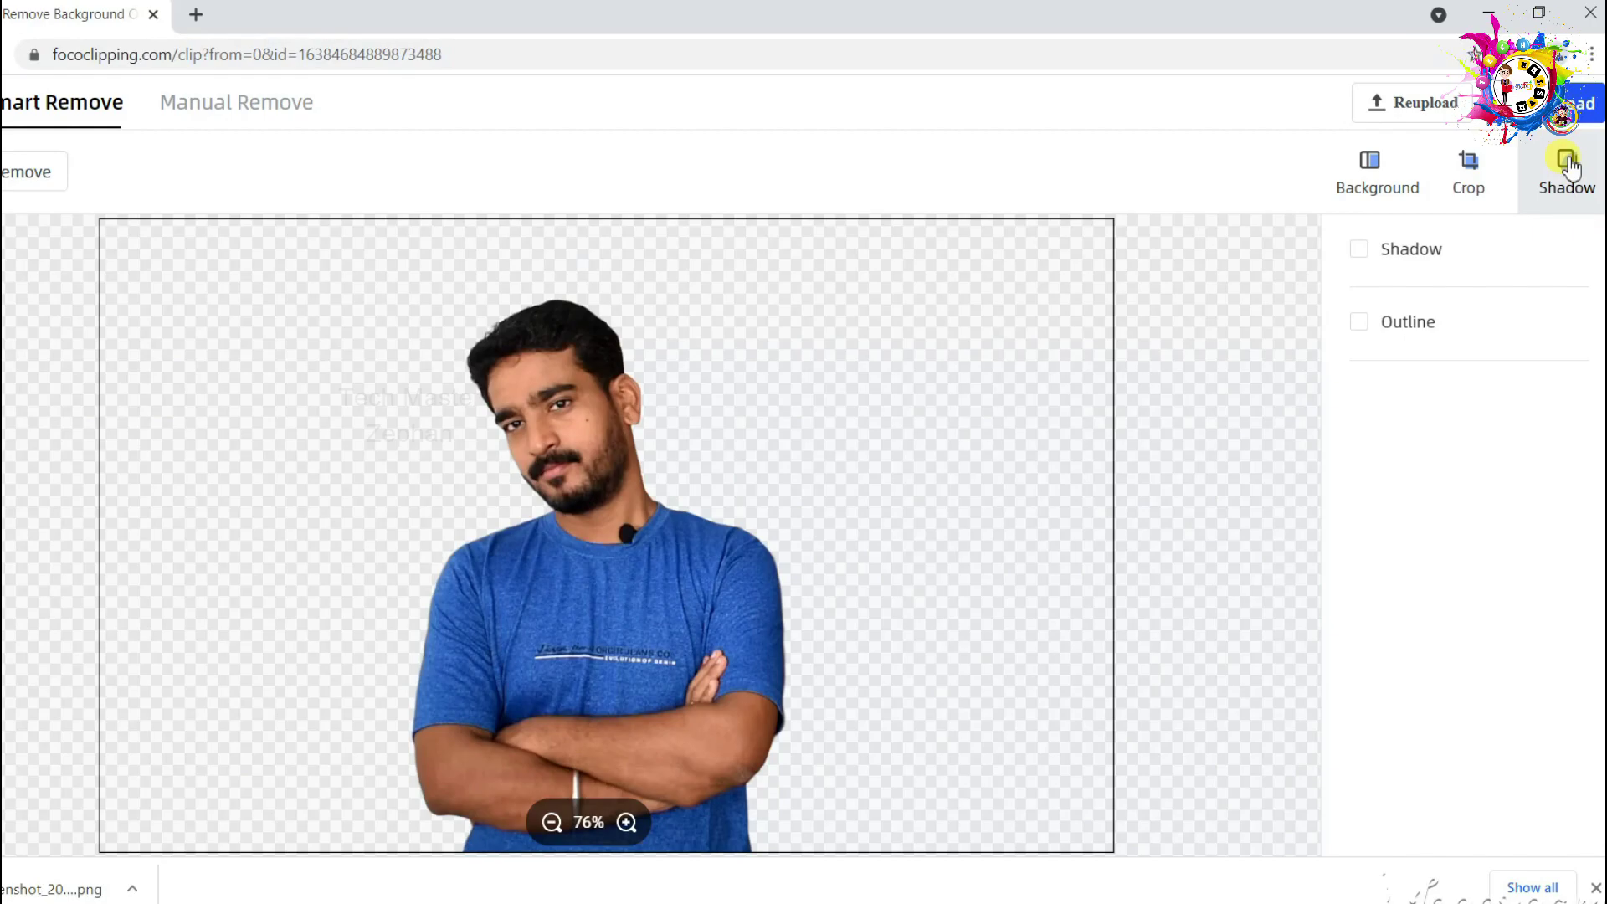
left_click(1412, 249)
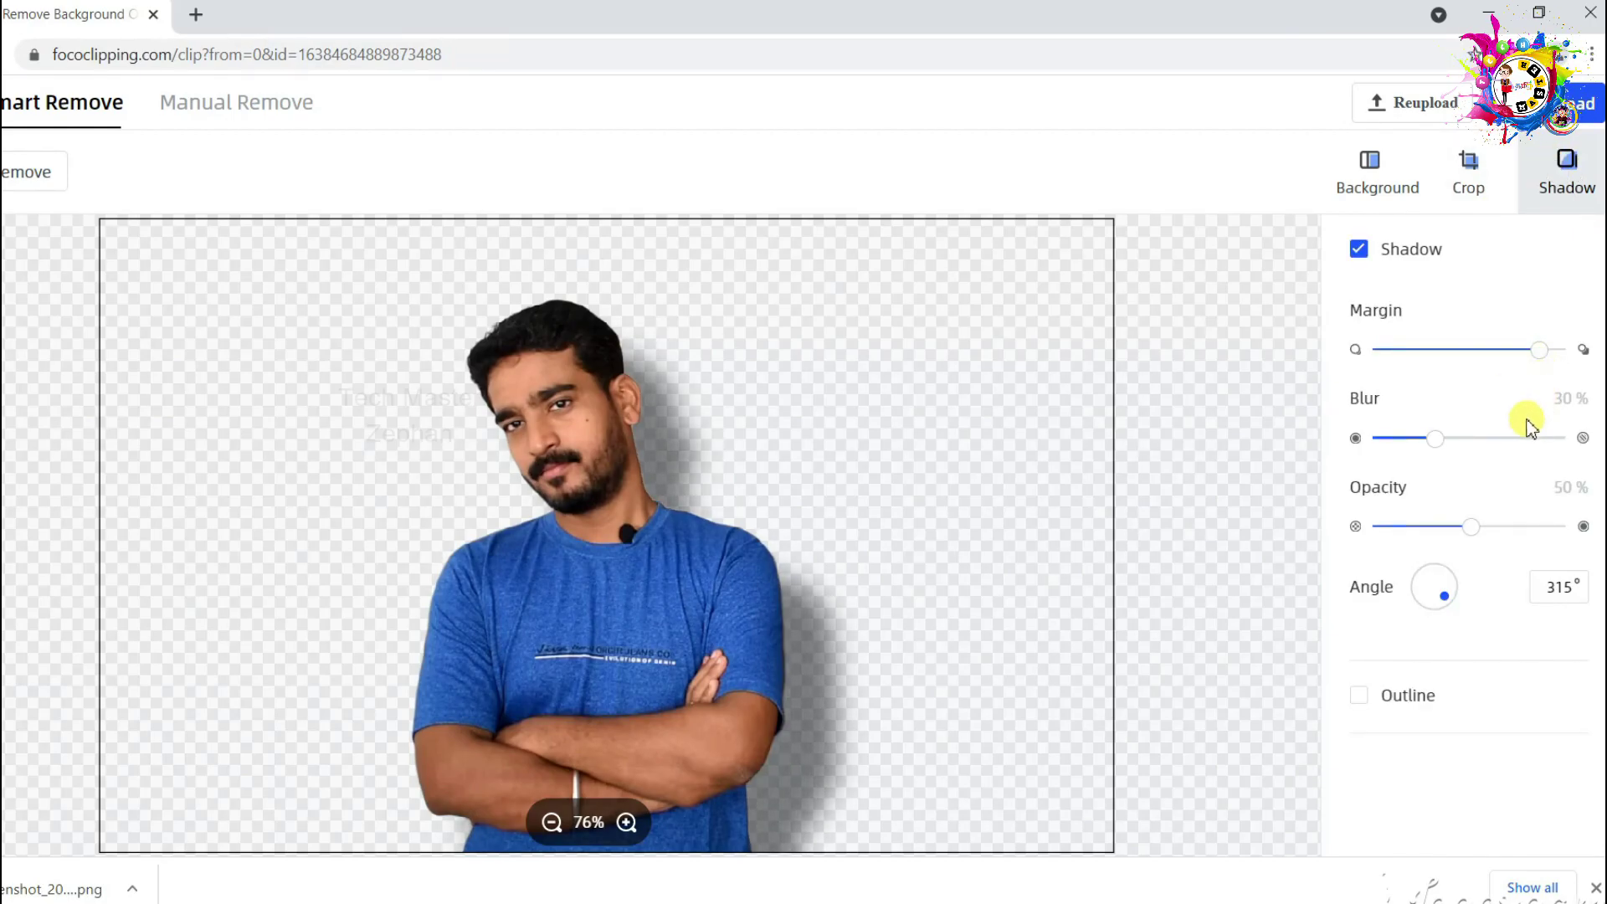
left_click_drag(1439, 444, 1374, 454)
left_click(1483, 439)
left_click_drag(1474, 526, 1581, 549)
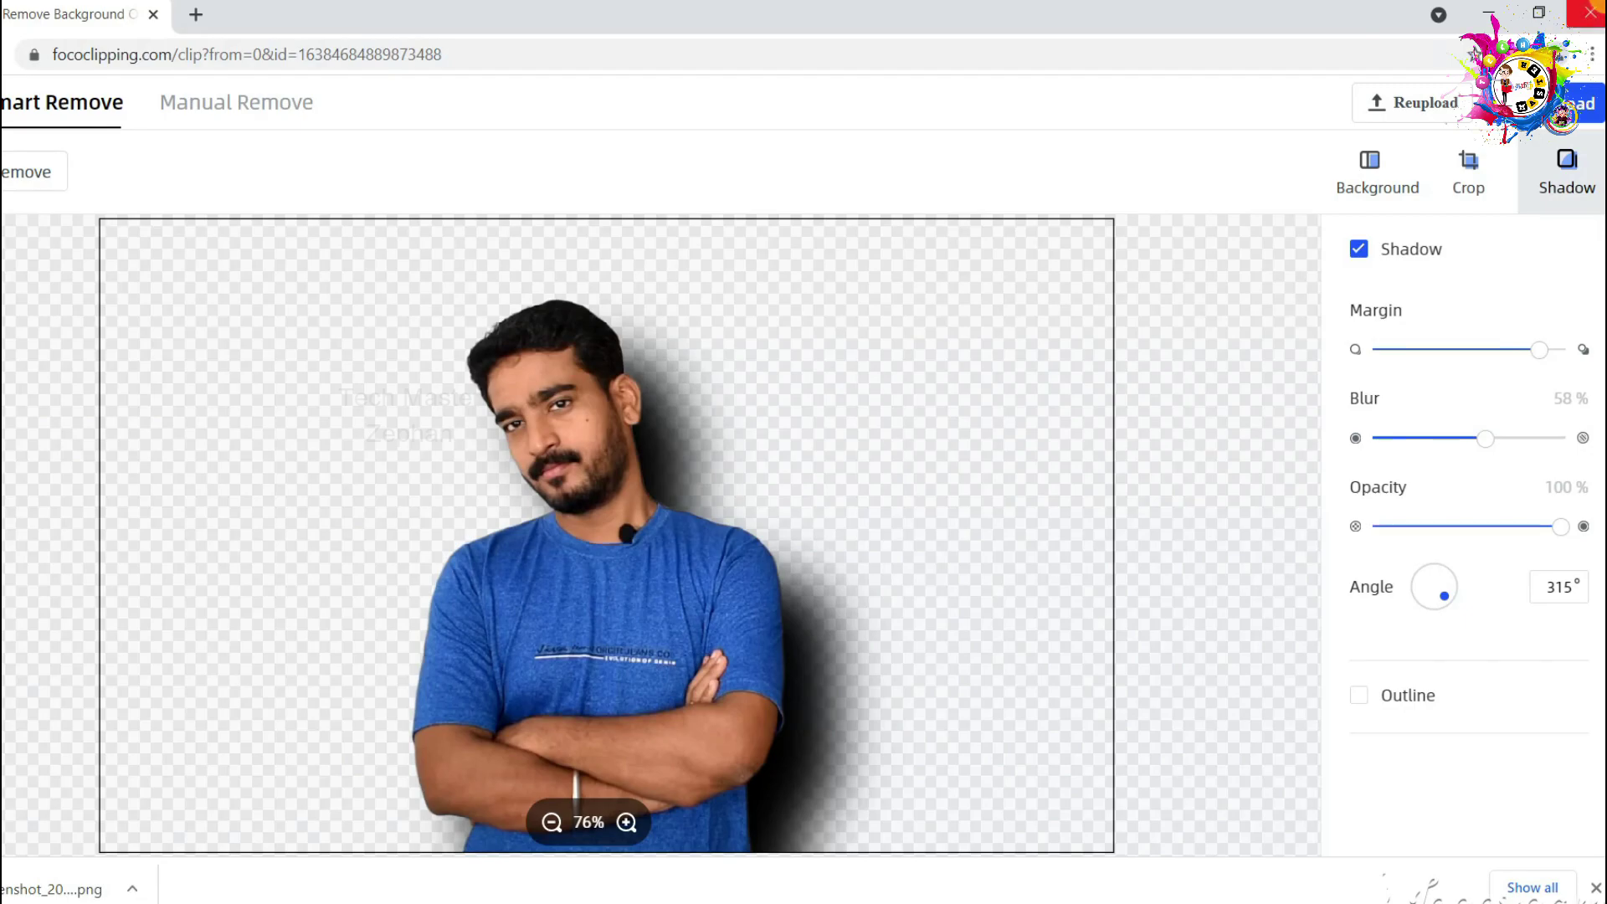
- Download the shadowed cutout in PNG format
left_click(1585, 104)
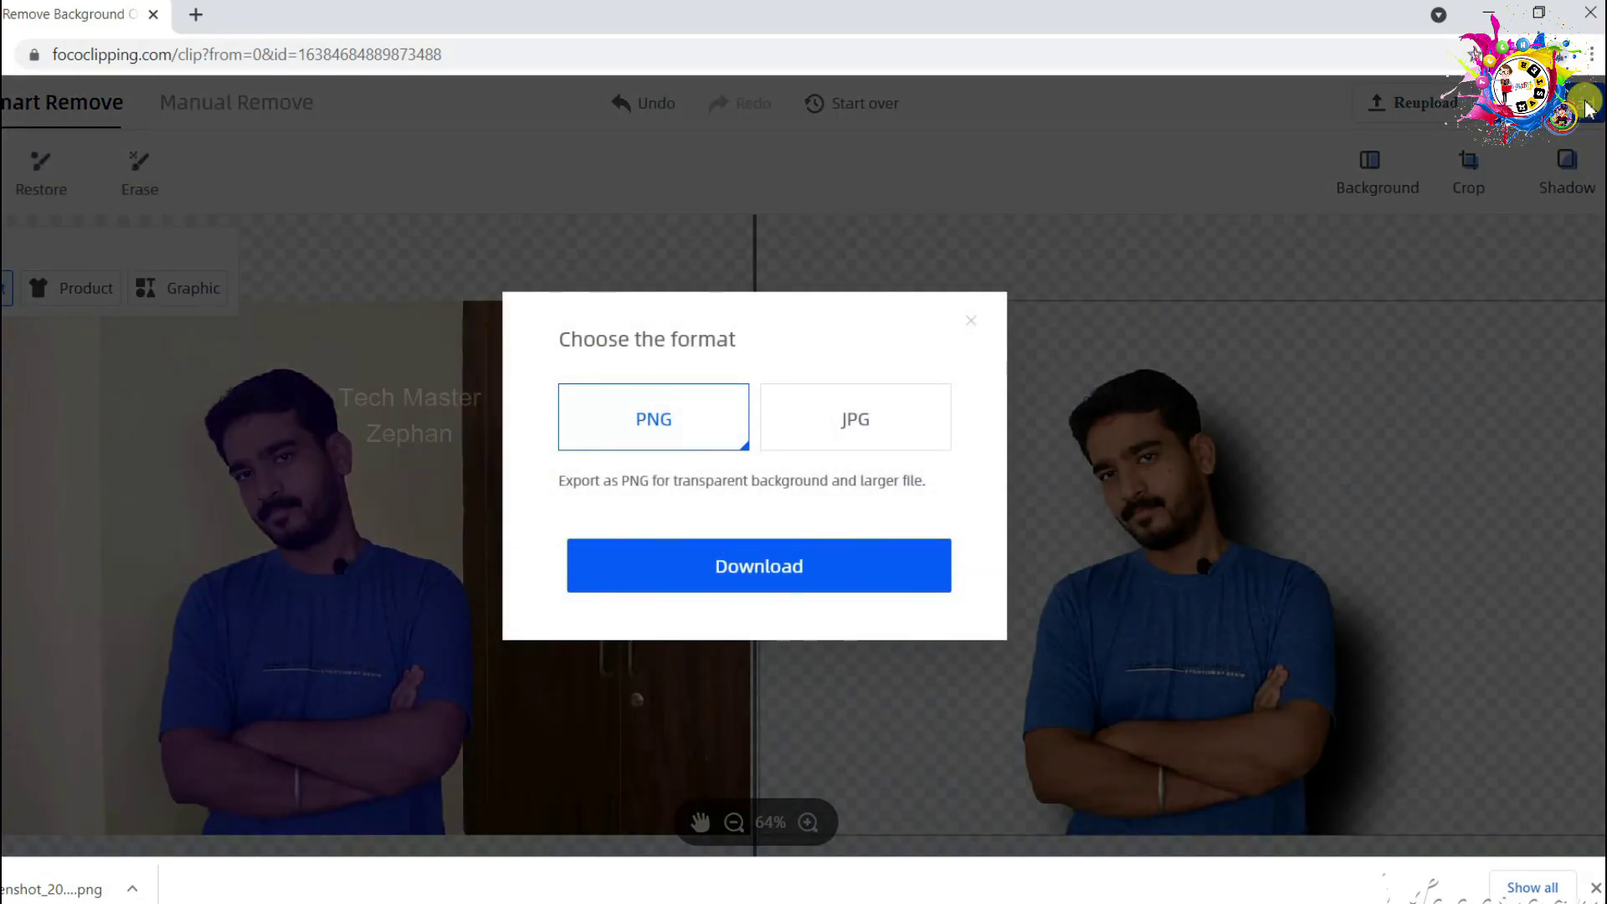
left_click(874, 577)
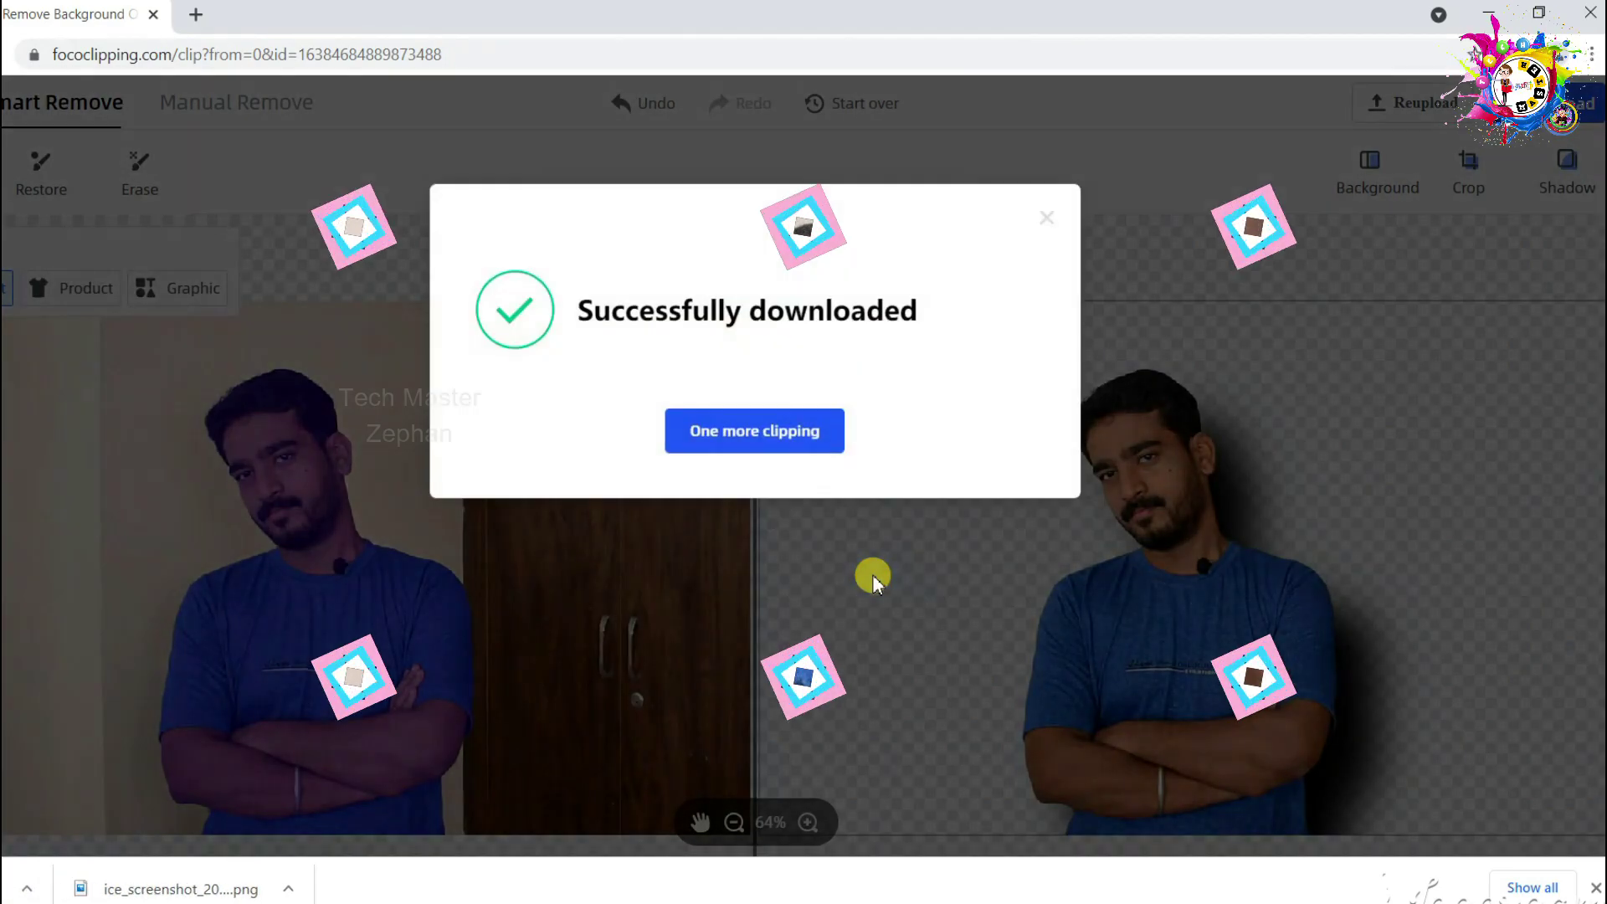